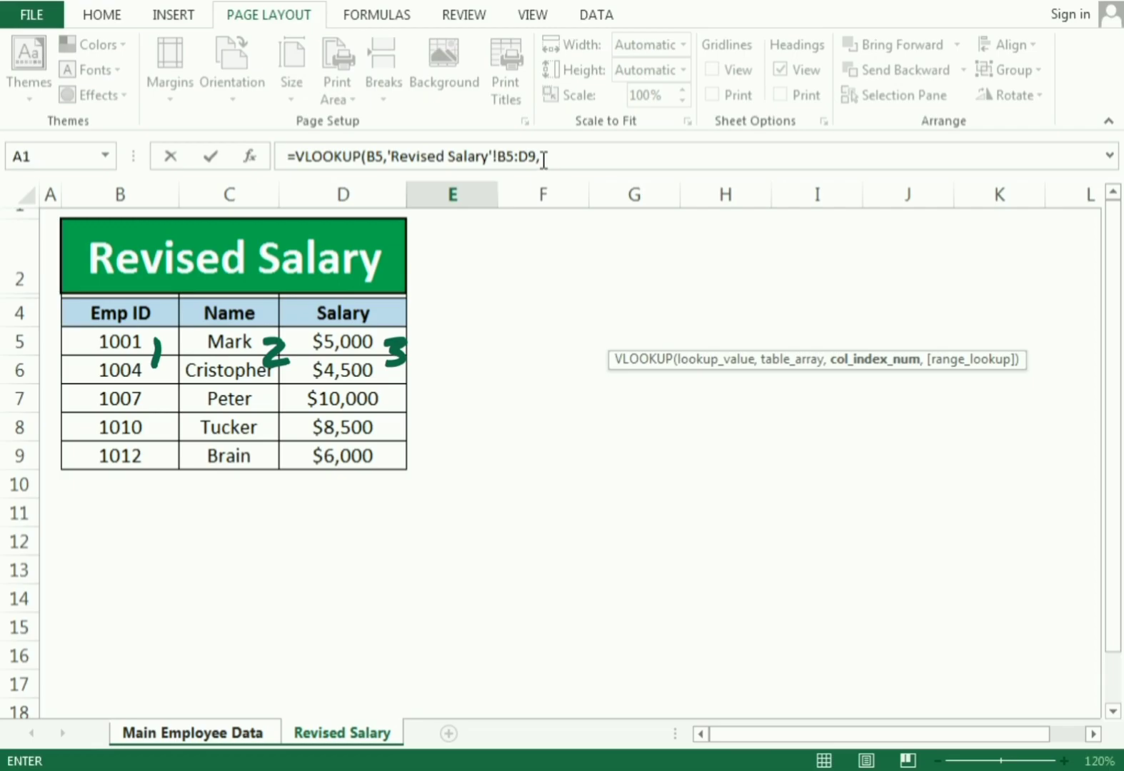
# - Complete the VLOOKUP formula's arguments with column index 3 and exact match 0
pyautogui.click(544, 159)
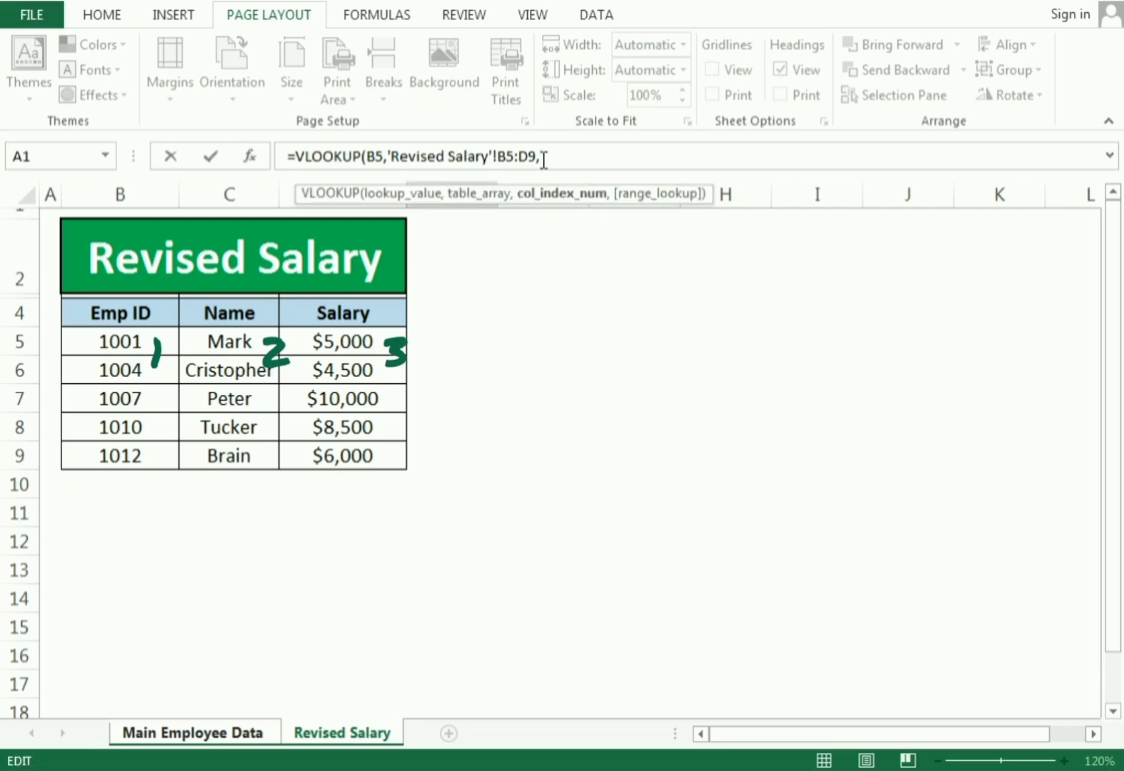
pyautogui.write('3,')
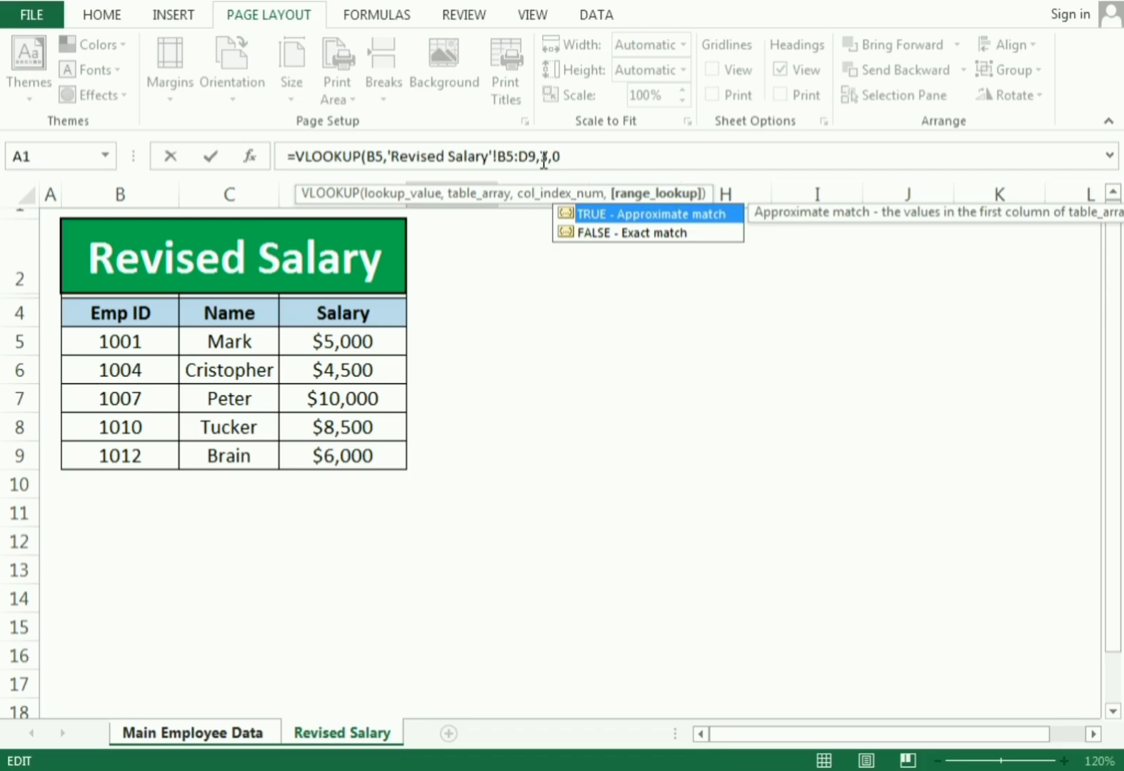
pyautogui.write('0)')
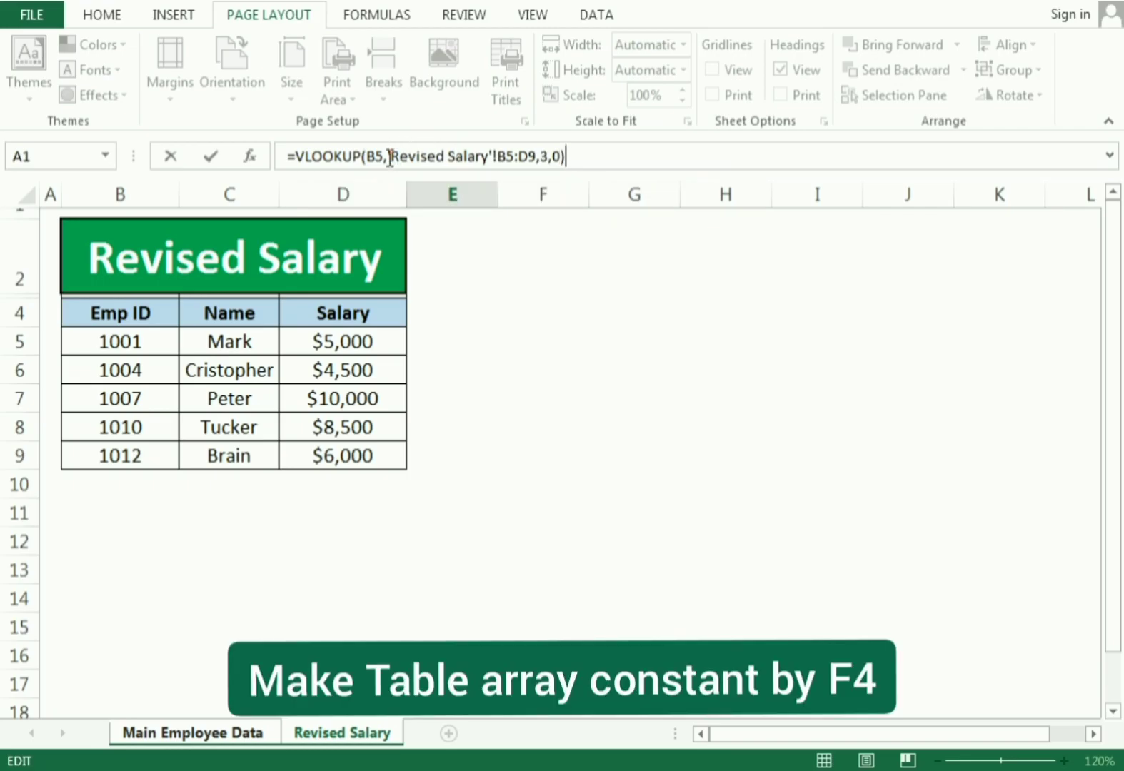
# - Make the formula's 'Revised Salary' table array absolute as $B$5:$D$9, and fill the formula from E5 down to E16
pyautogui.moveTo(388, 156); pyautogui.dragTo(524, 154)
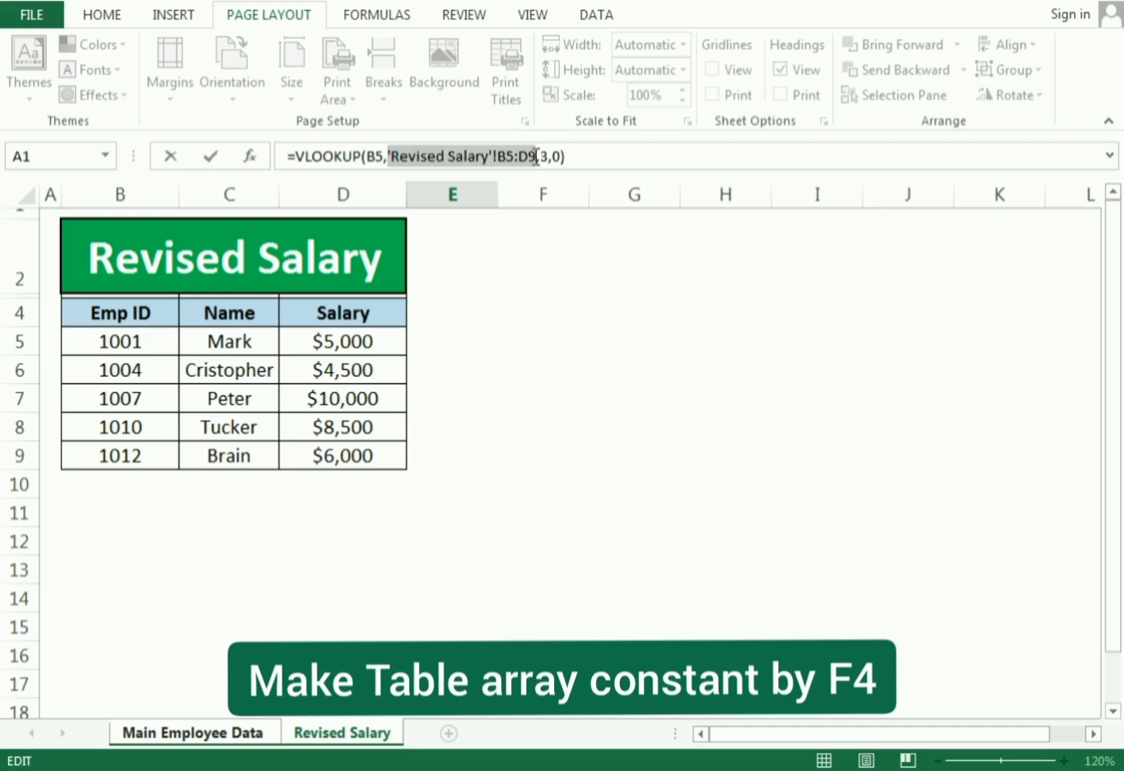
pyautogui.moveTo(537, 156); pyautogui.dragTo(536, 152)
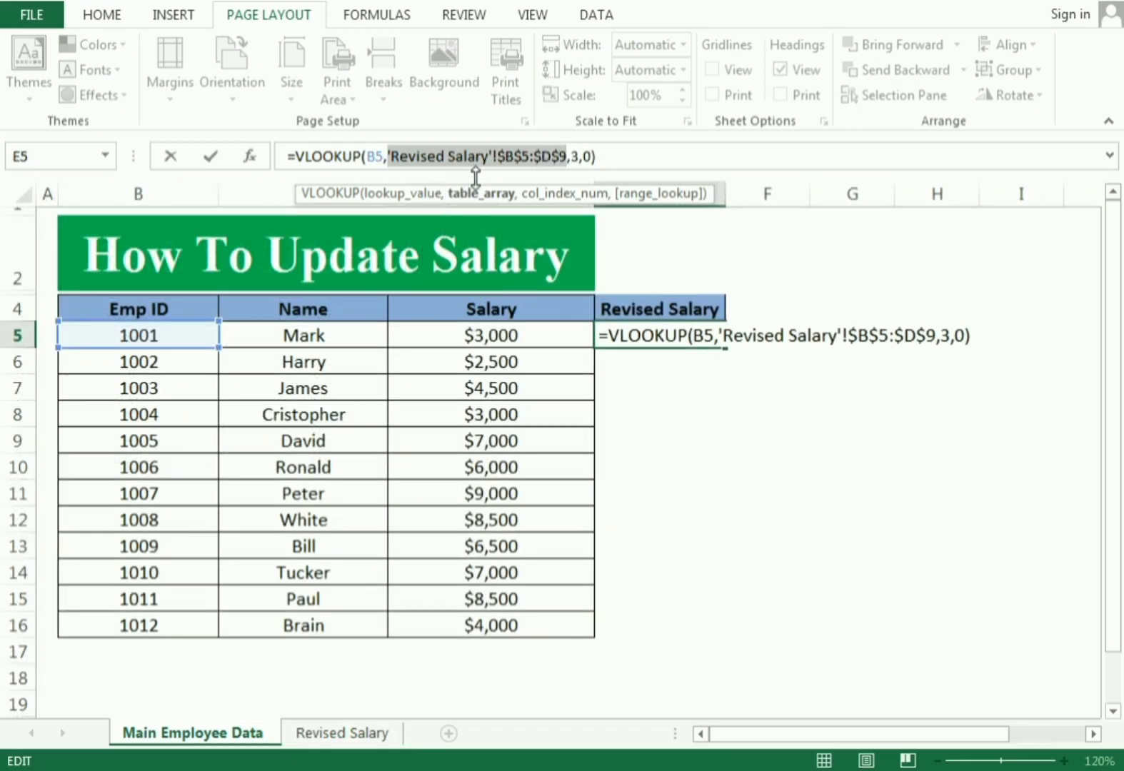
pyautogui.press('Return')
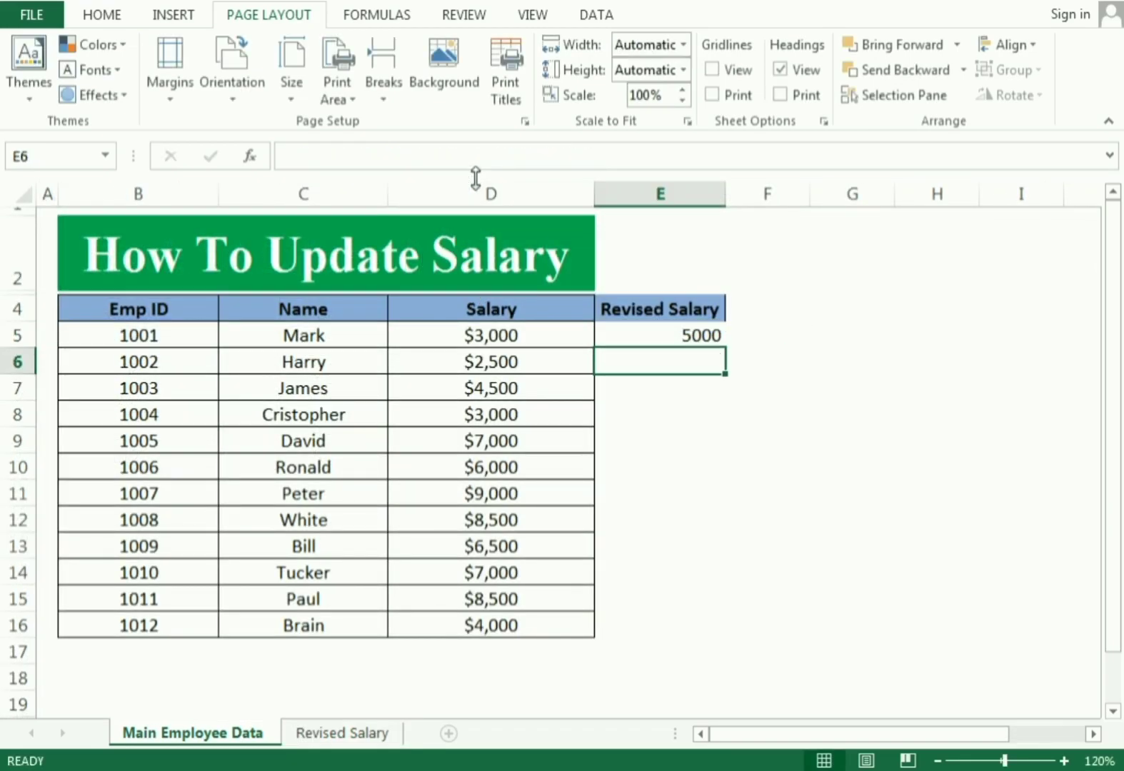
pyautogui.click(701, 338)
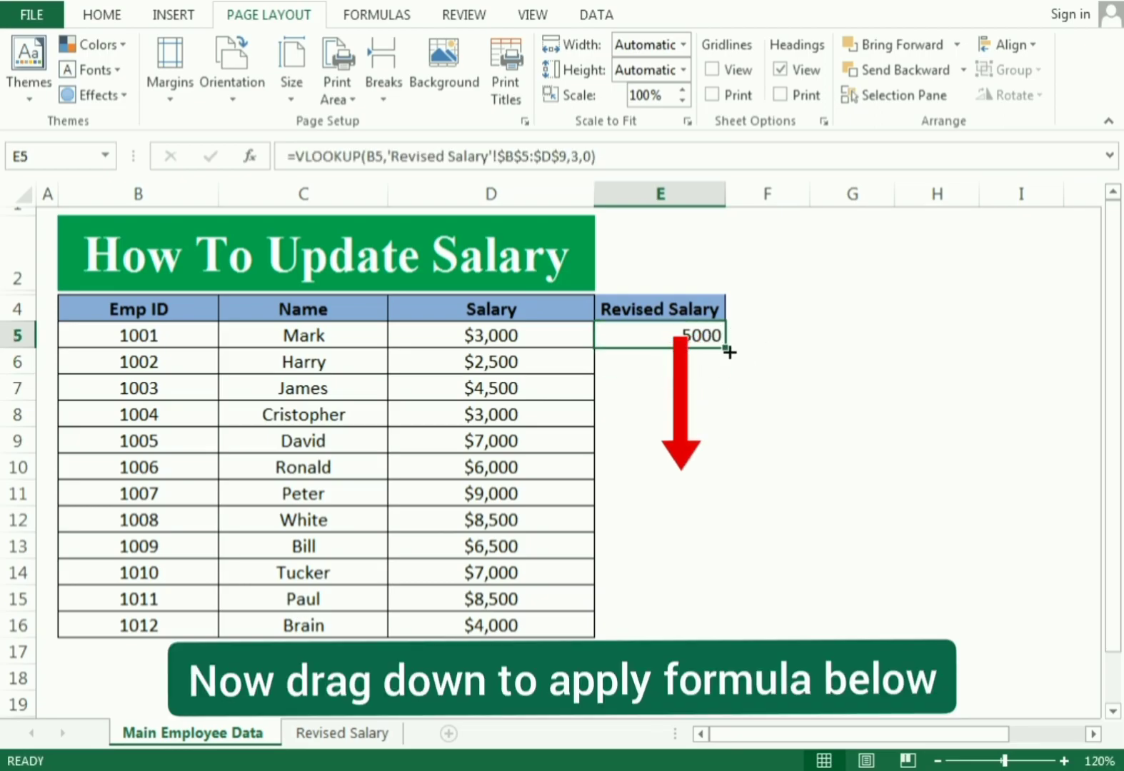
pyautogui.doubleClick(727, 349)
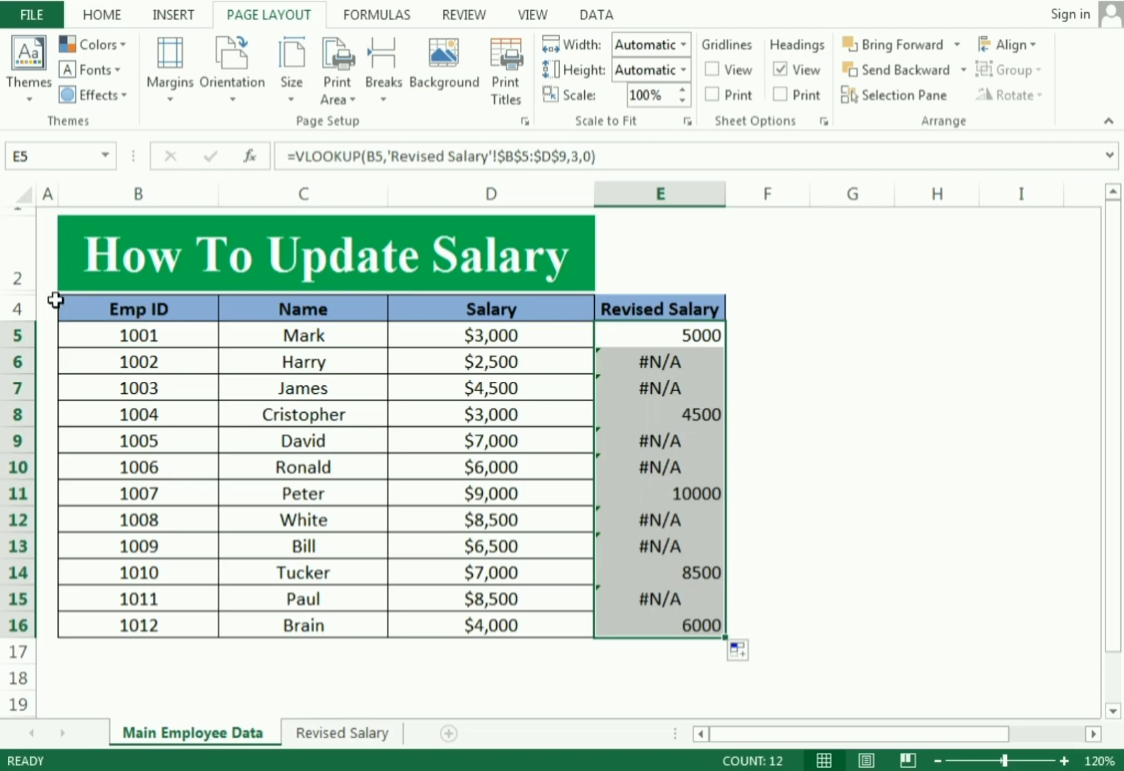
# - Add filters to the table's header row from Emp ID through Revised Salary
pyautogui.moveTo(67, 307); pyautogui.dragTo(671, 307)
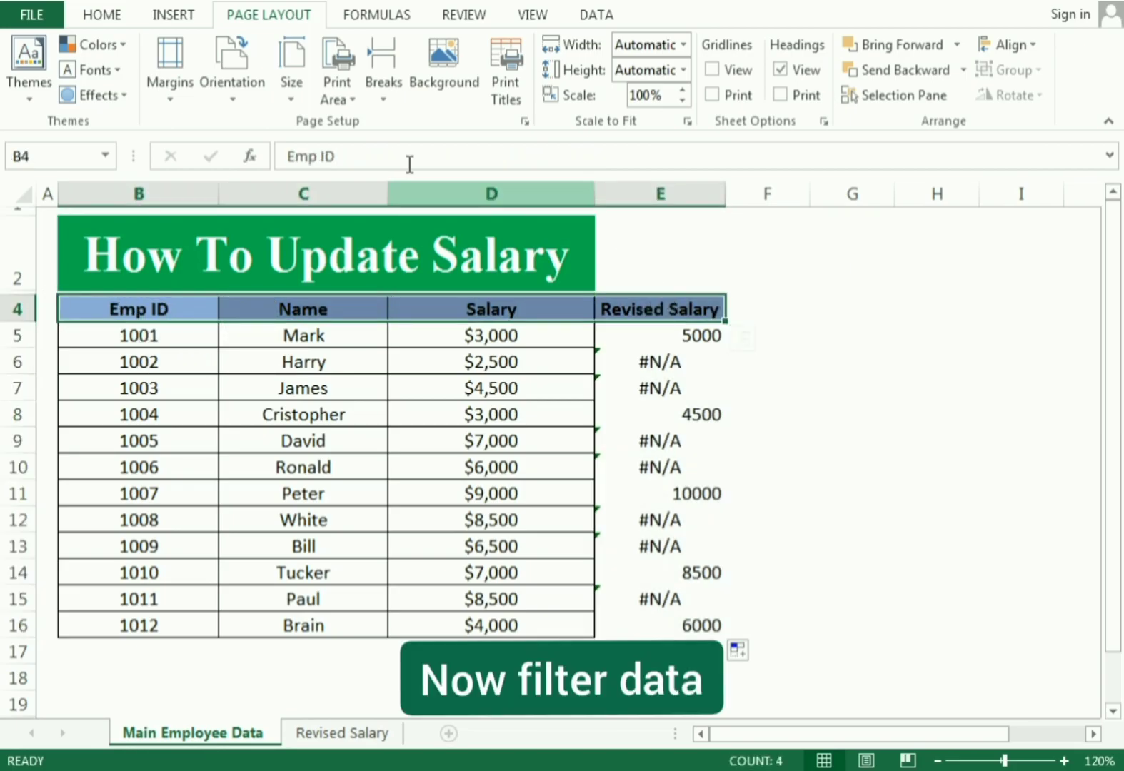
pyautogui.click(102, 15)
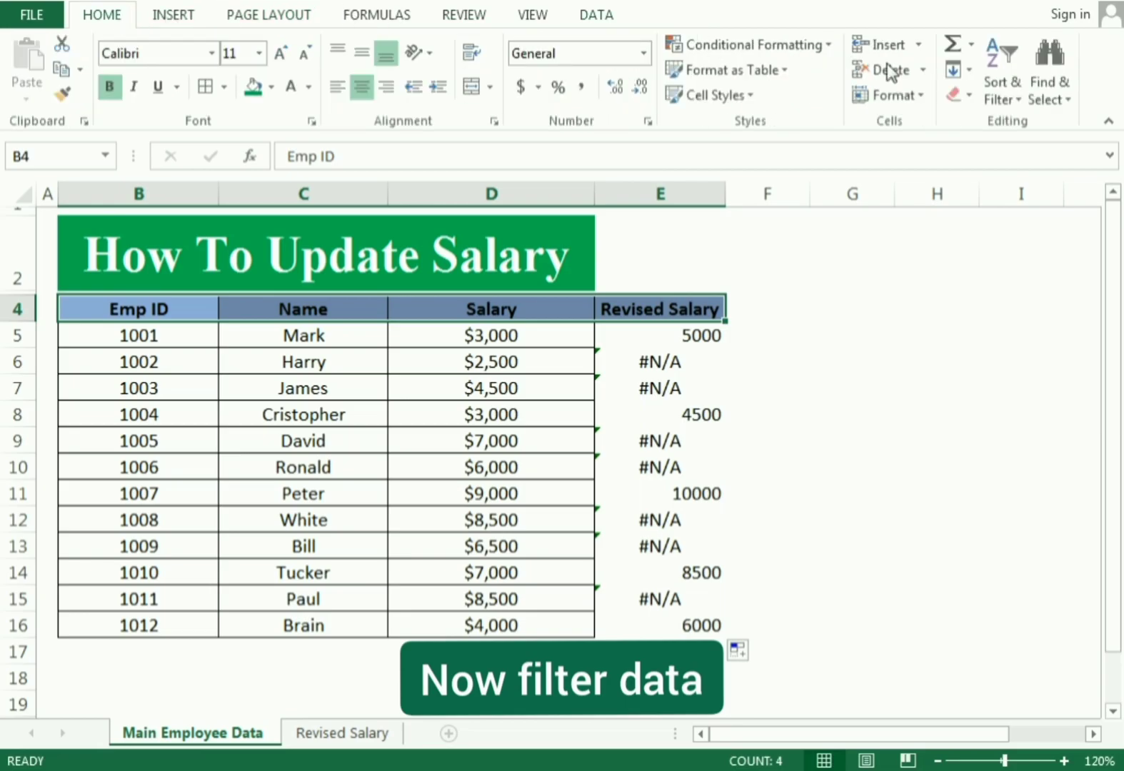
pyautogui.click(1016, 101)
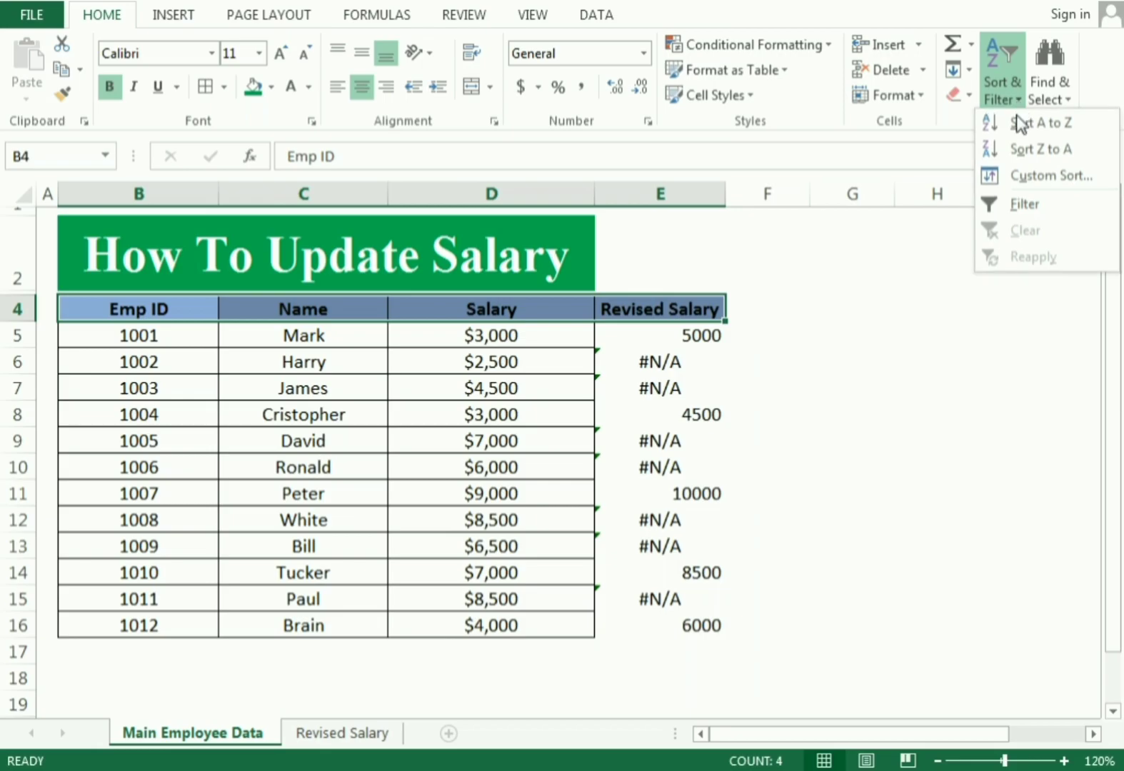
pyautogui.click(1012, 207)
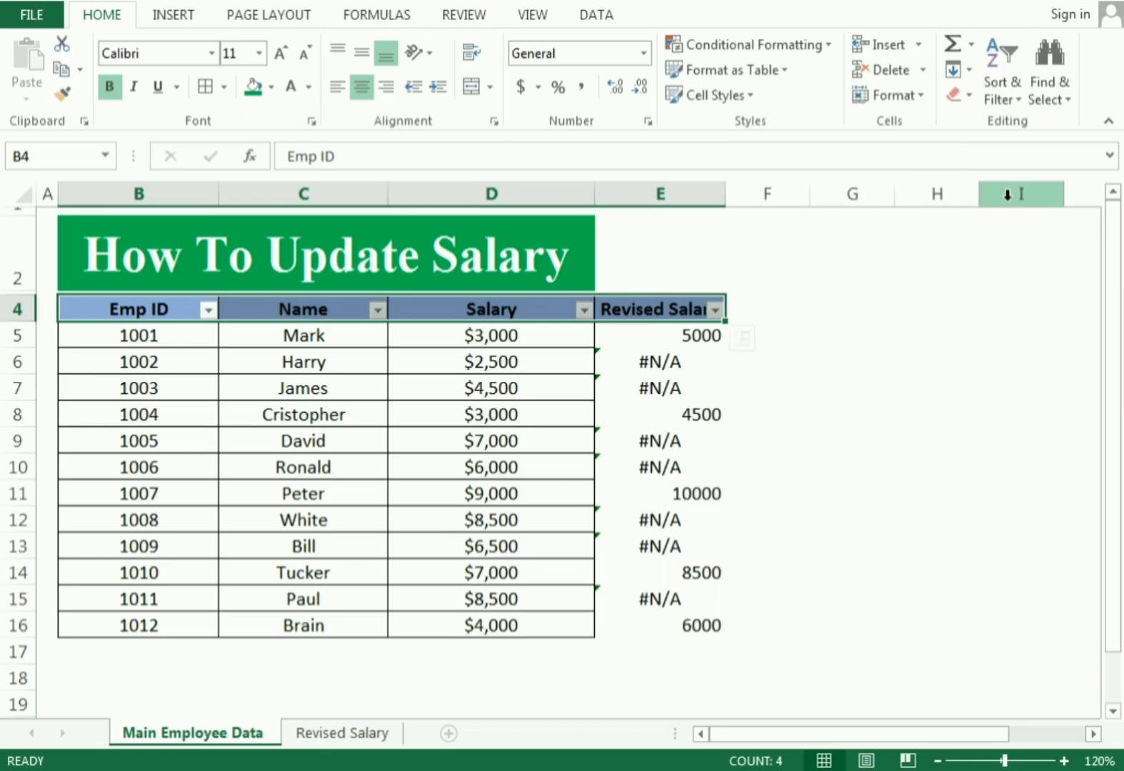
# - Filter the Revised Salary column to show only the #N/A rows
pyautogui.click(715, 310)
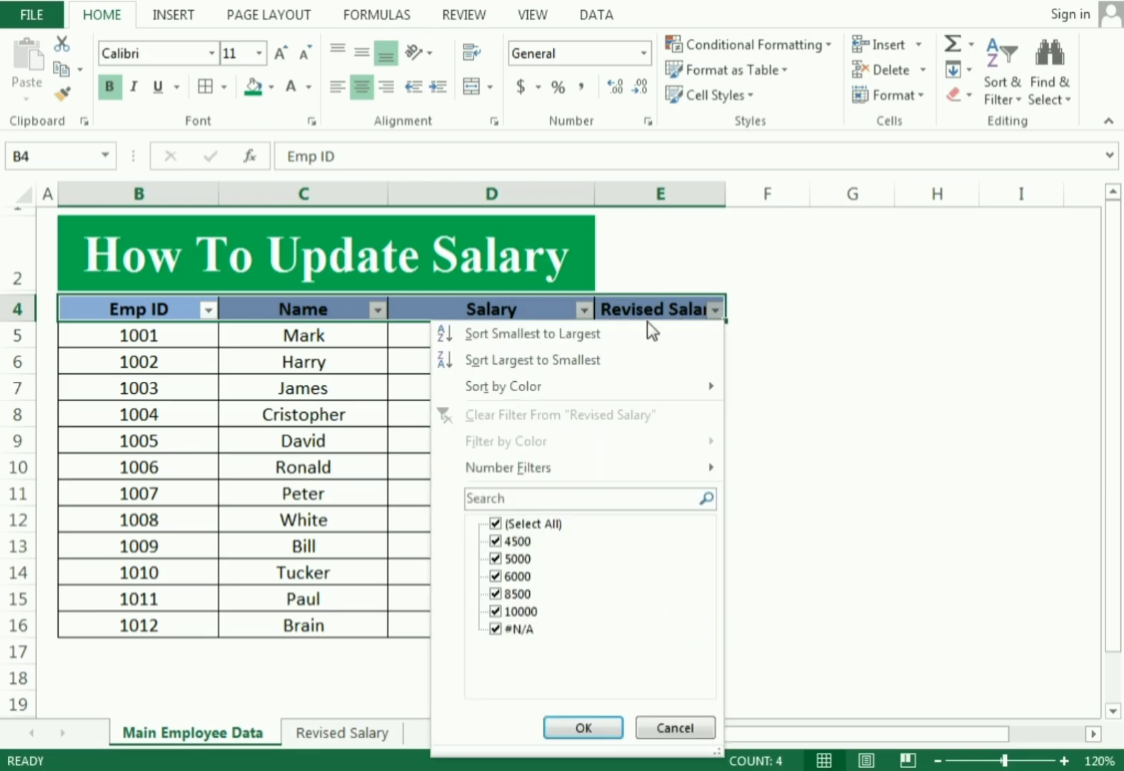
pyautogui.click(496, 524)
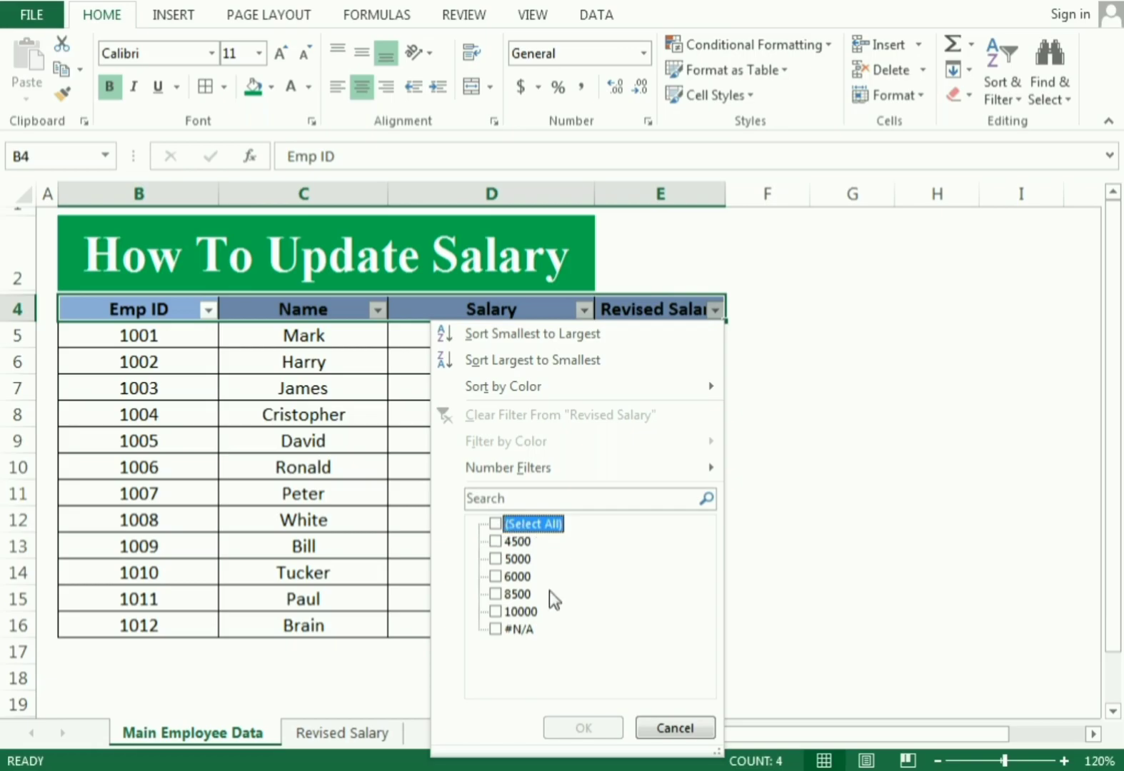
pyautogui.click(521, 630)
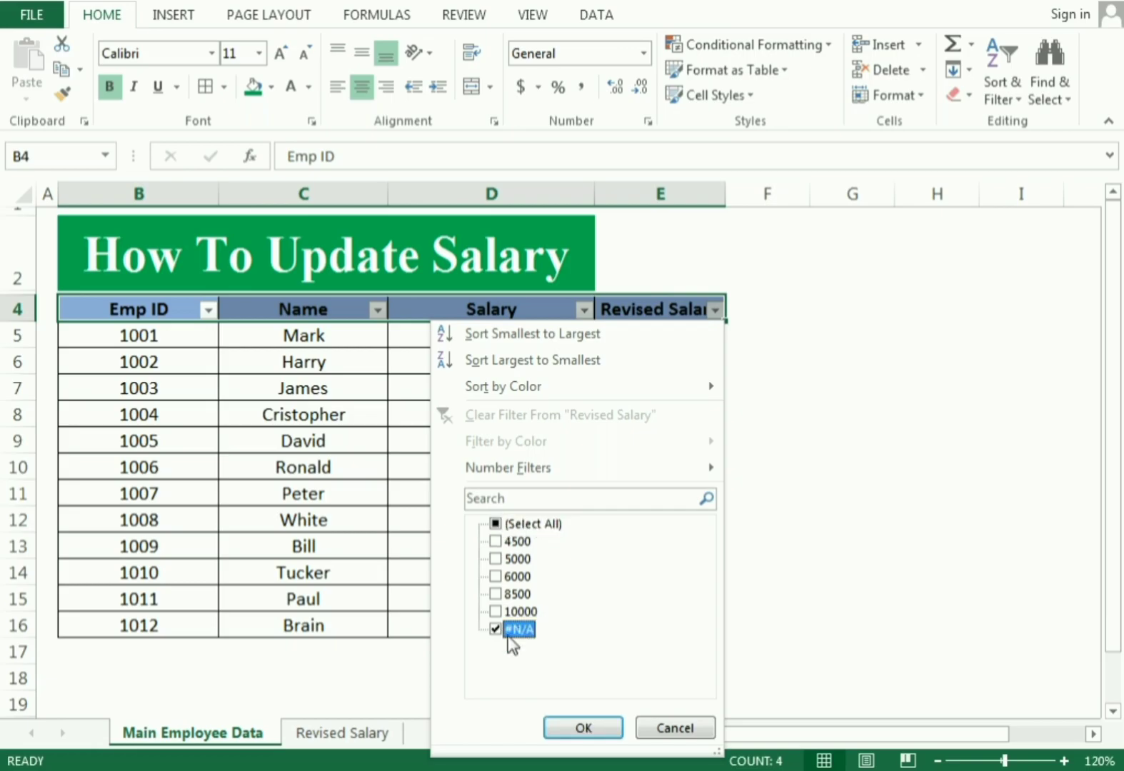
pyautogui.click(583, 728)
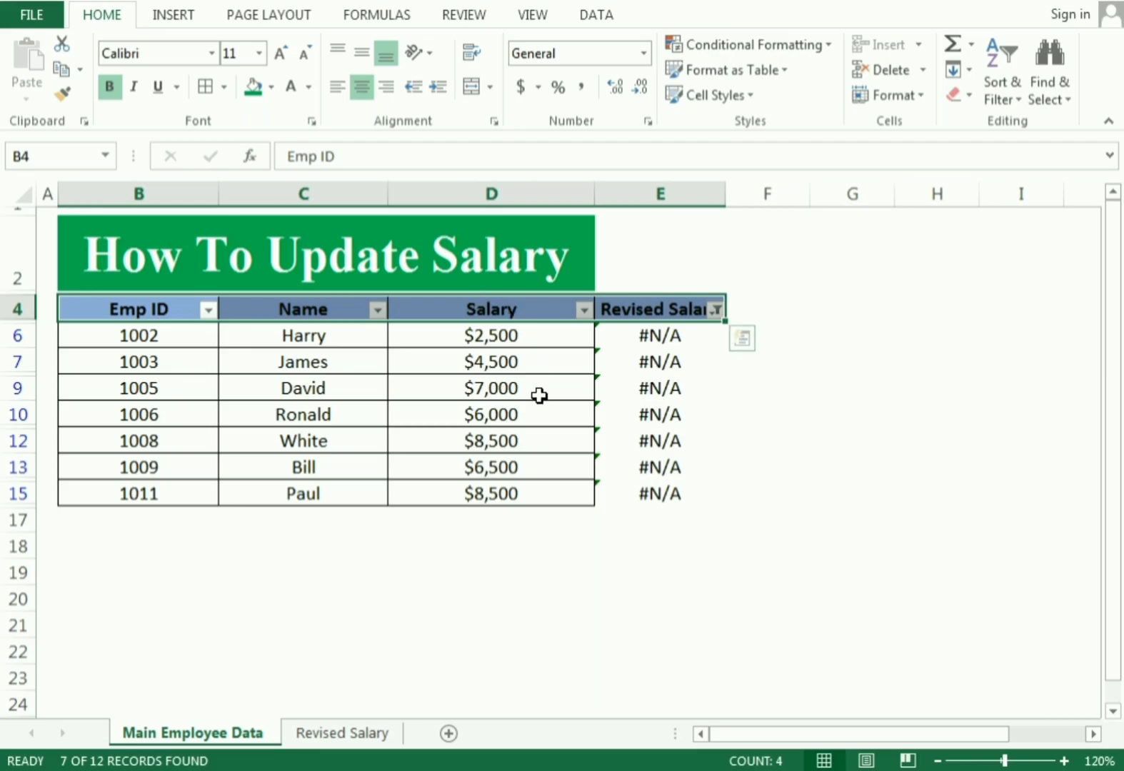
# - Filter the Revised Salary column to show every value except #N/A
pyautogui.click(715, 309)
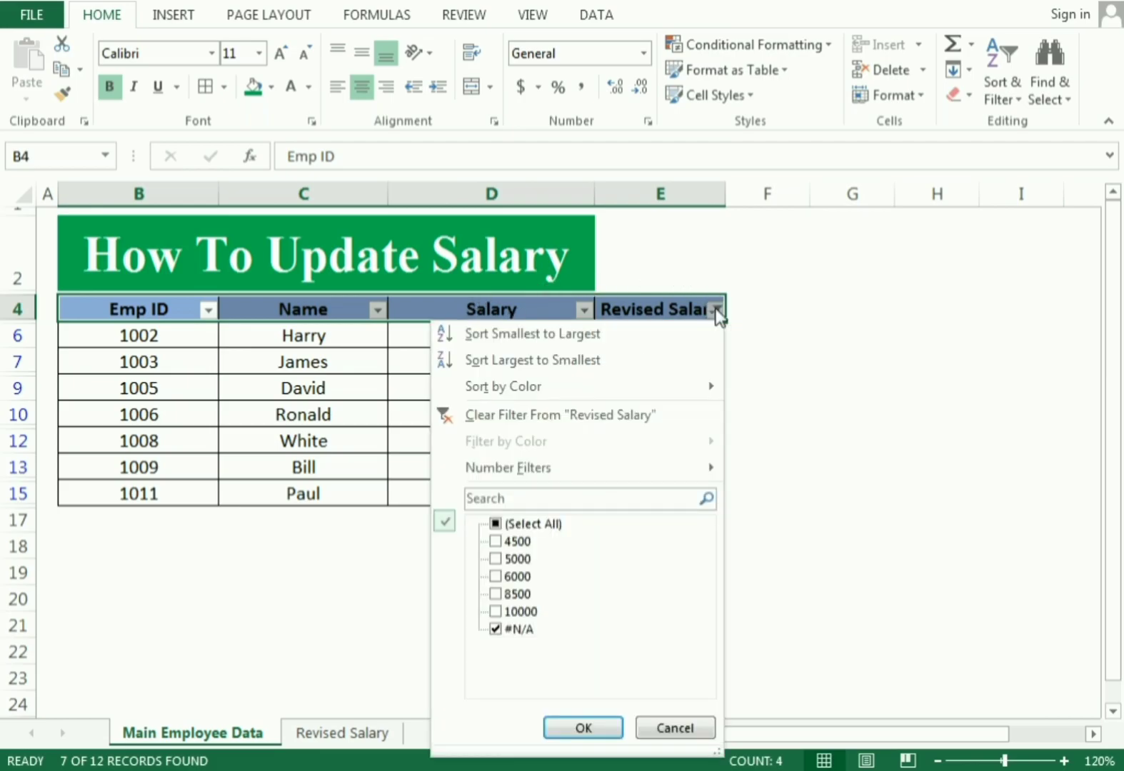
pyautogui.click(523, 529)
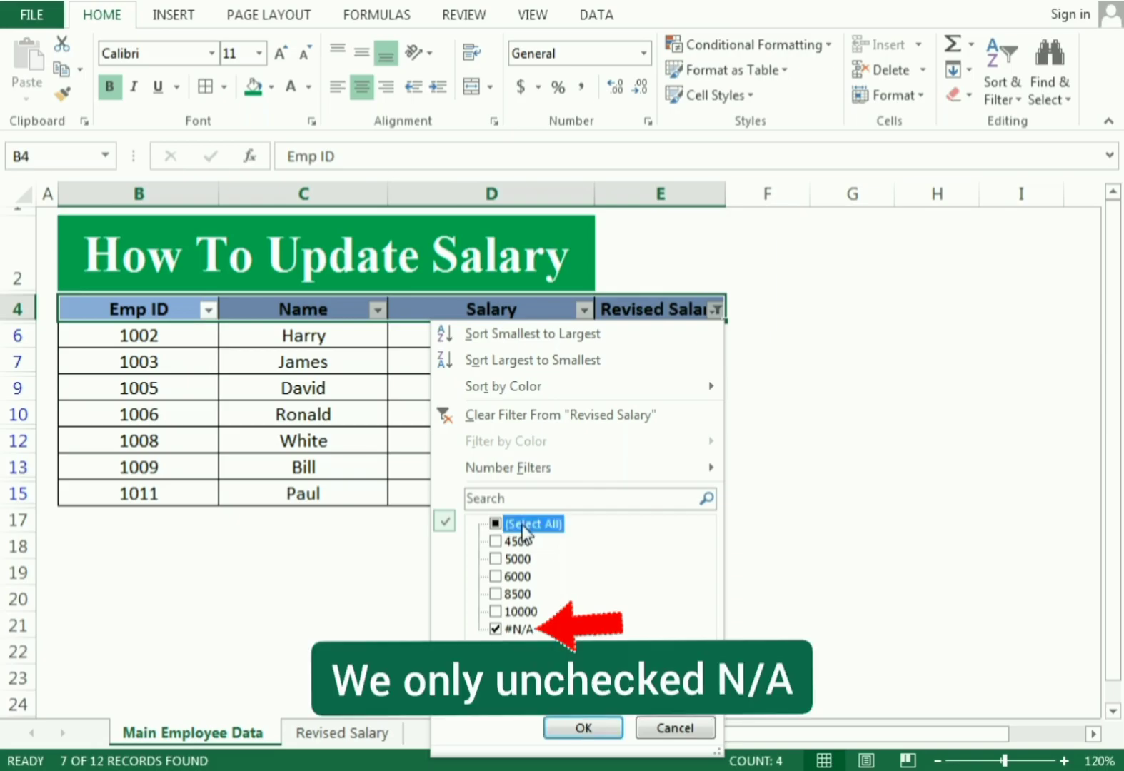
pyautogui.click(494, 628)
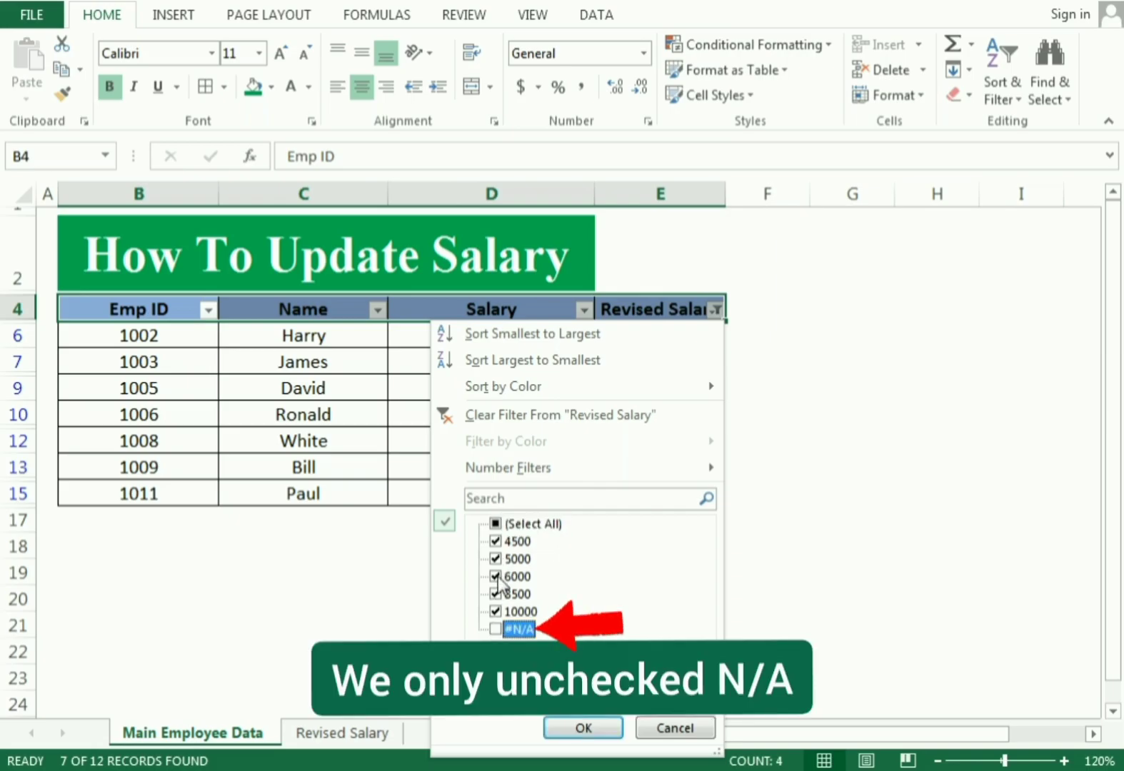
pyautogui.click(584, 729)
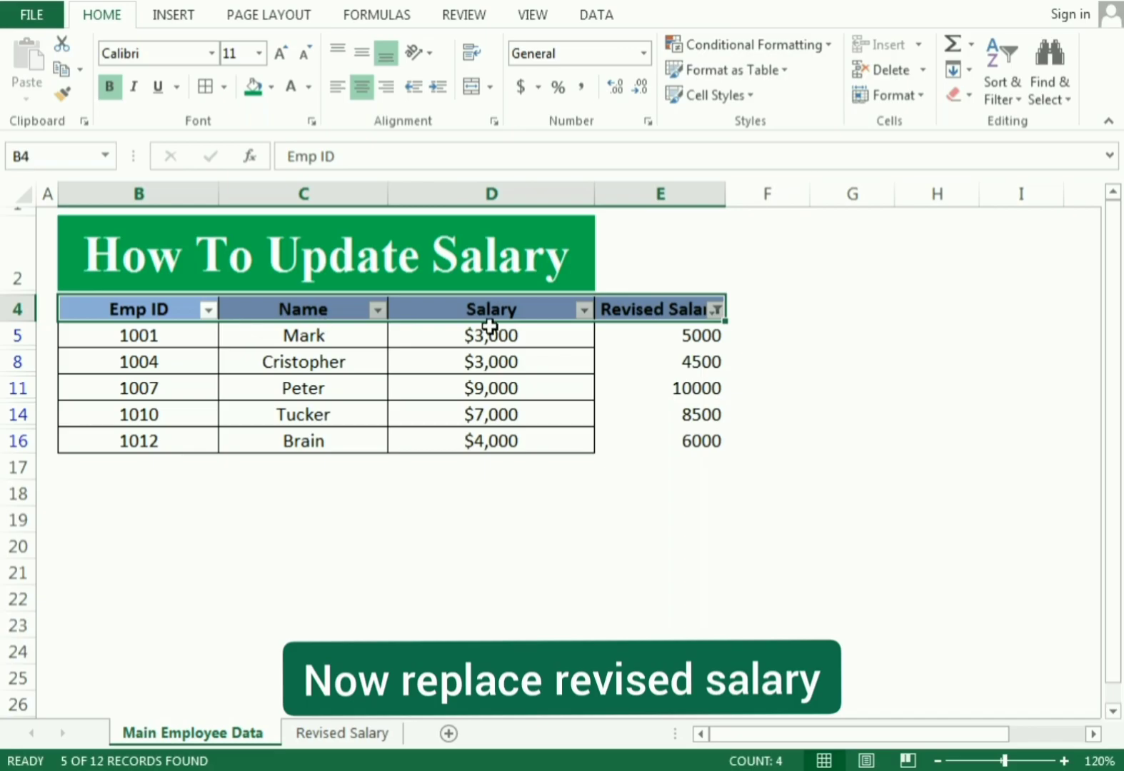
# - Link Salary cell D5 to the revised salary with =E5, and fill the formula down the filtered rows to D16
pyautogui.click(534, 337)
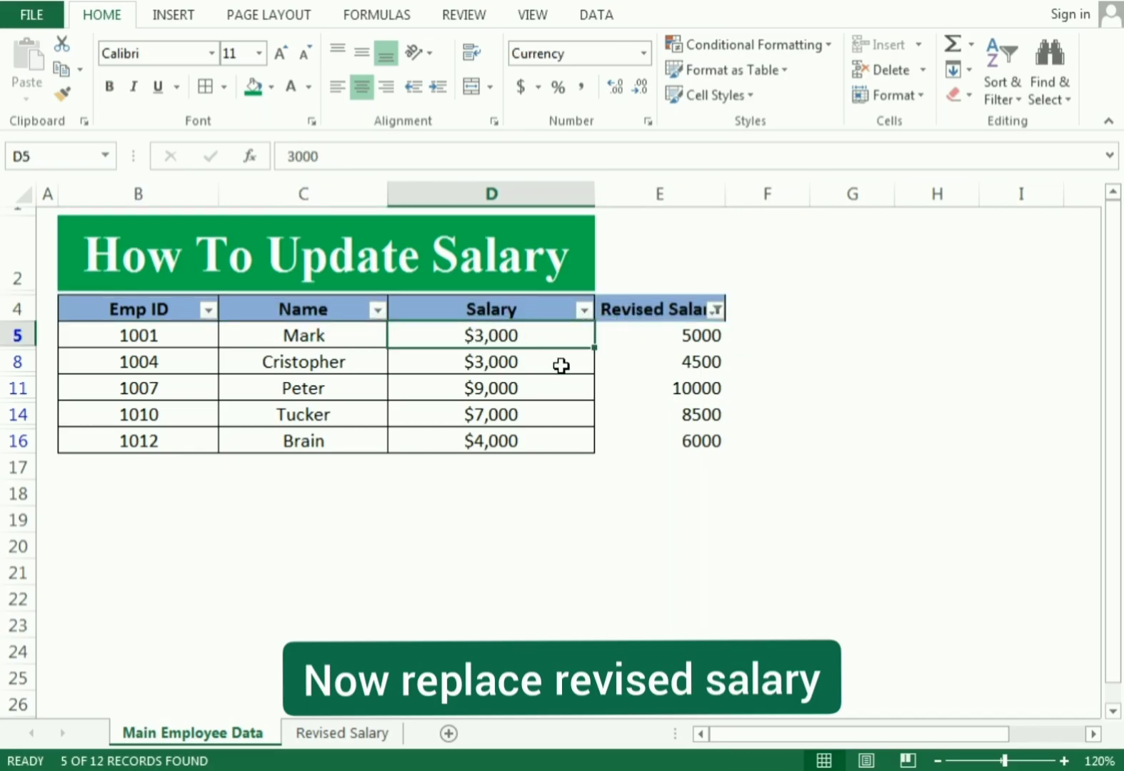
pyautogui.write('=')
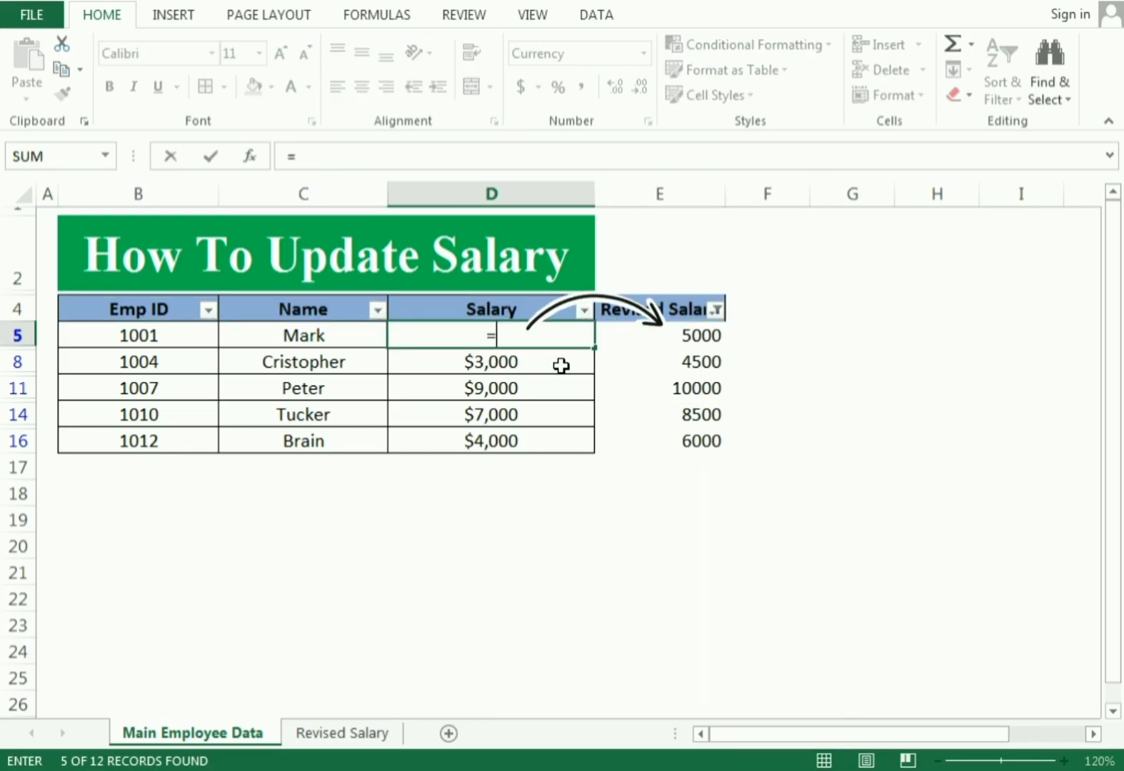
pyautogui.click(657, 333)
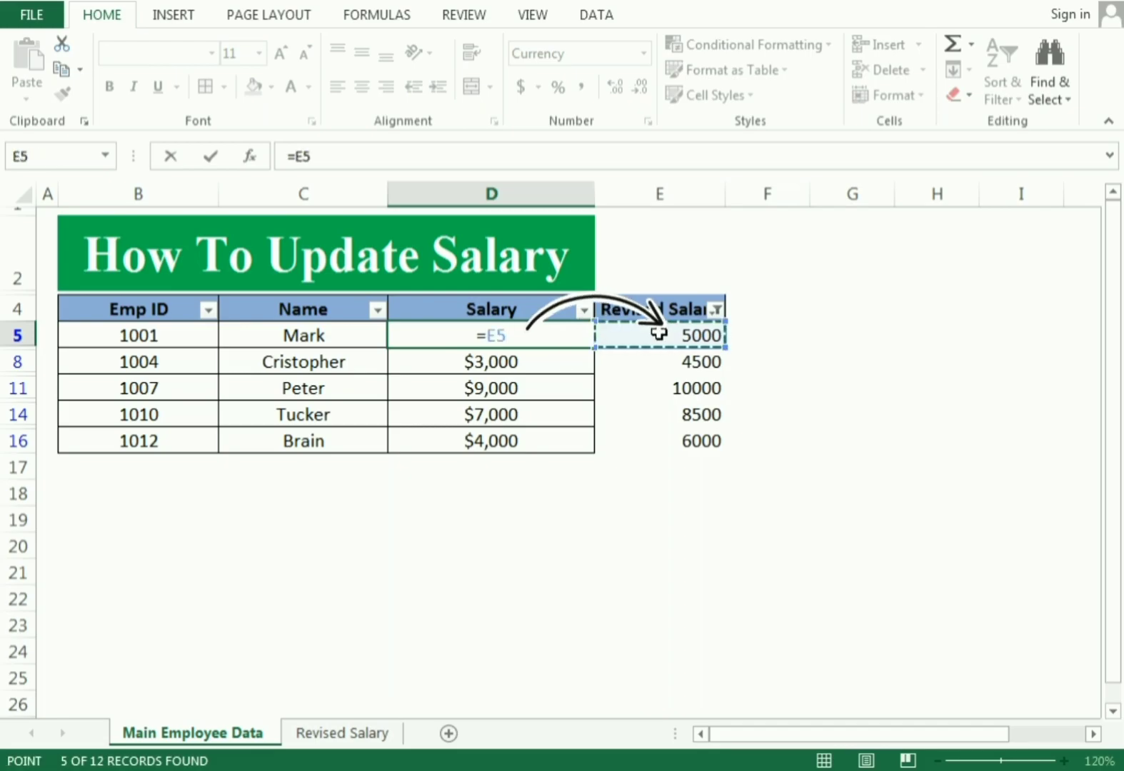
pyautogui.press('Return')
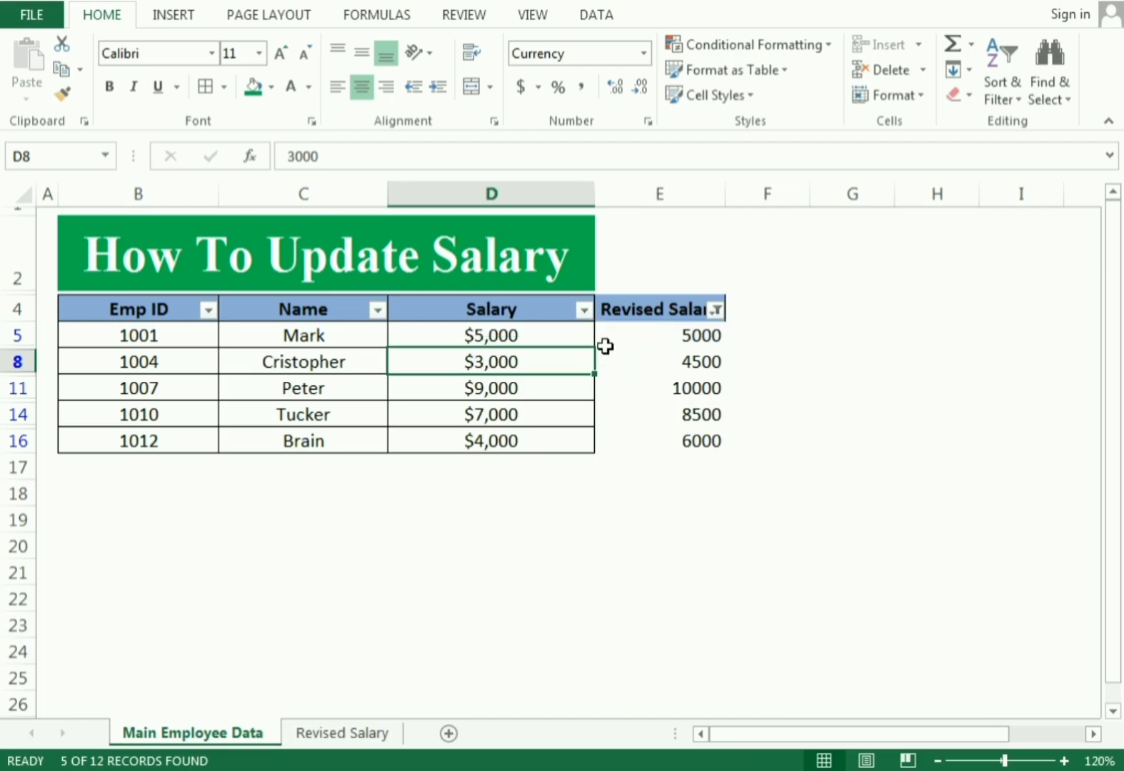
pyautogui.click(567, 336)
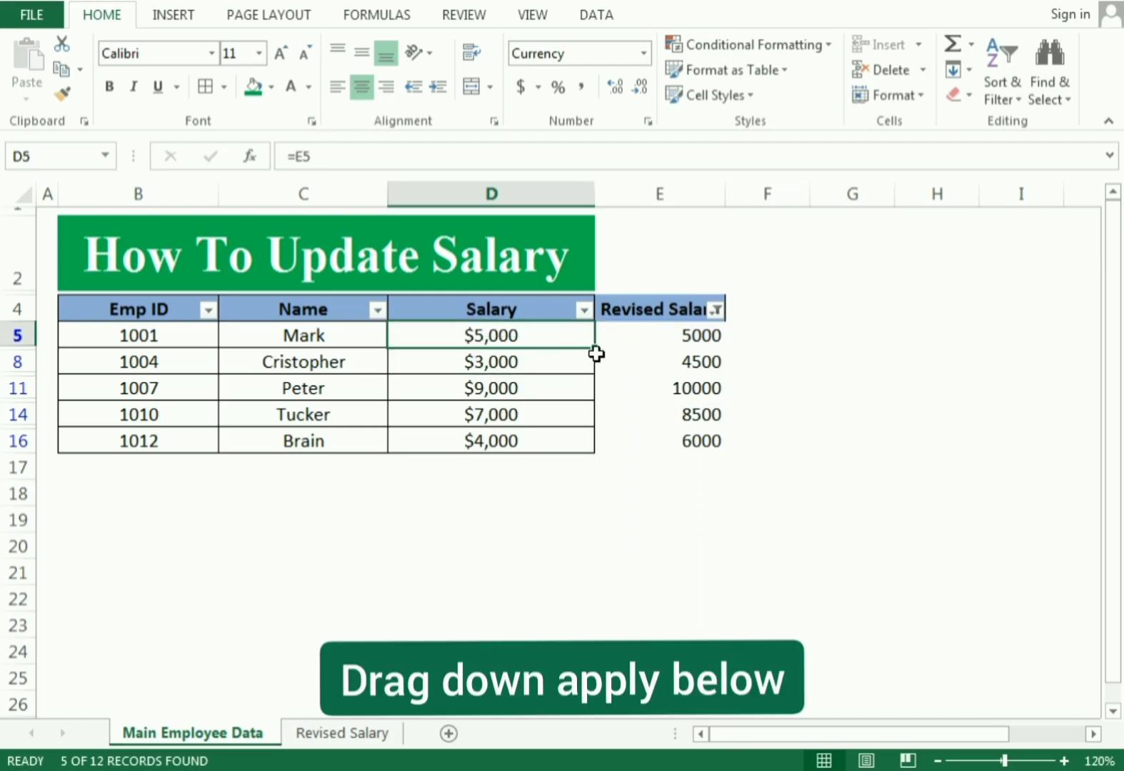
pyautogui.doubleClick(594, 350)
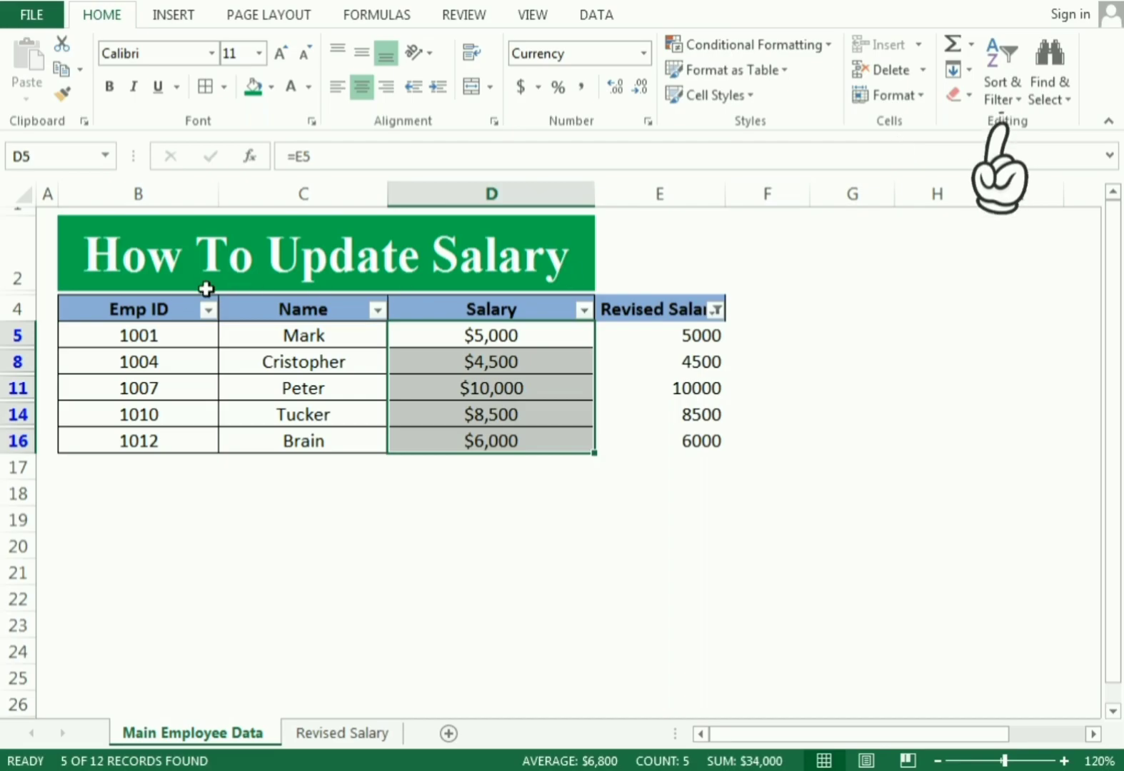
# - Clear the filter criteria from the table so that all employee rows are shown
pyautogui.moveTo(138, 307); pyautogui.dragTo(683, 315)
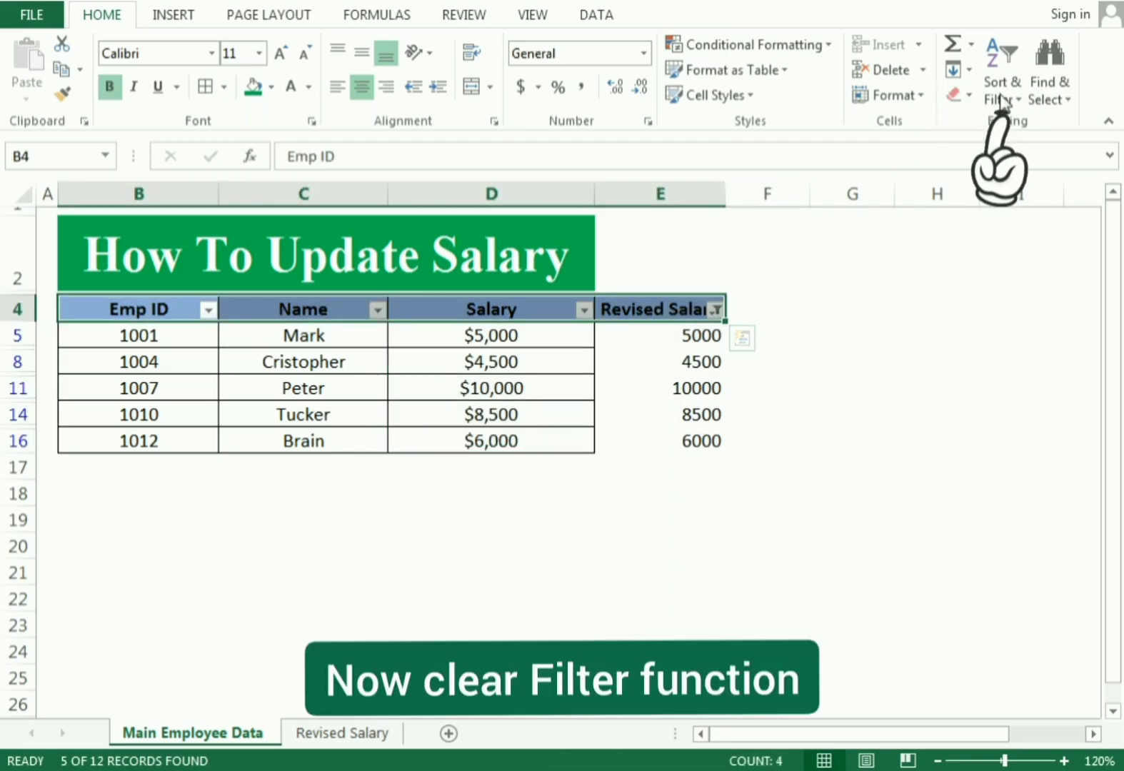
pyautogui.click(1002, 96)
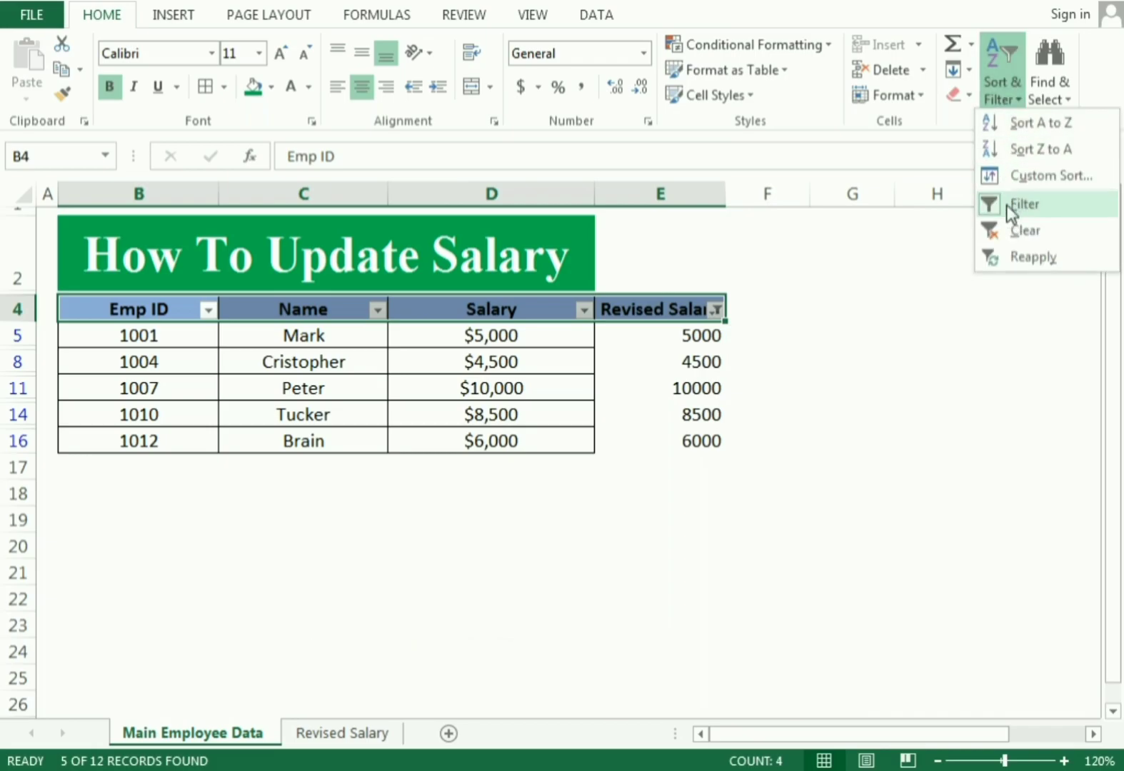
pyautogui.click(1006, 238)
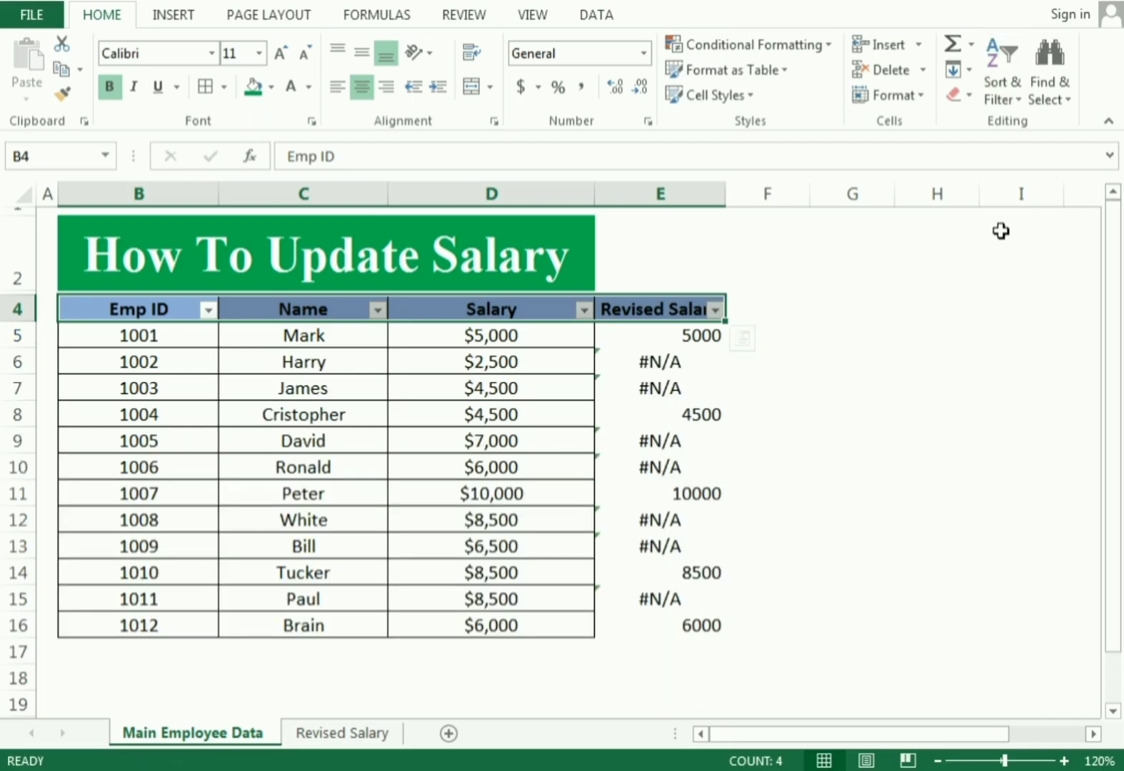
# - Replace the formulas in Salary cells D5:D16 with their values by copying and pasting values over the same range
pyautogui.moveTo(509, 340); pyautogui.dragTo(503, 617)
pyautogui.rightClick(488, 498)
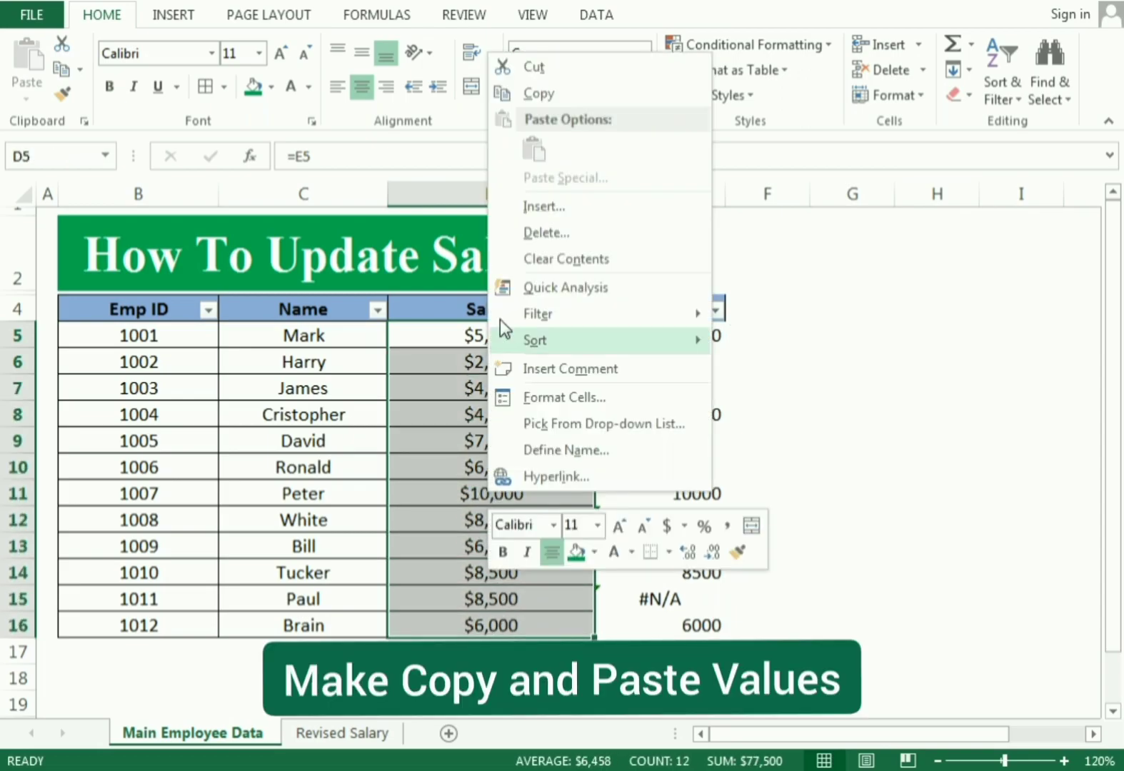
pyautogui.click(523, 96)
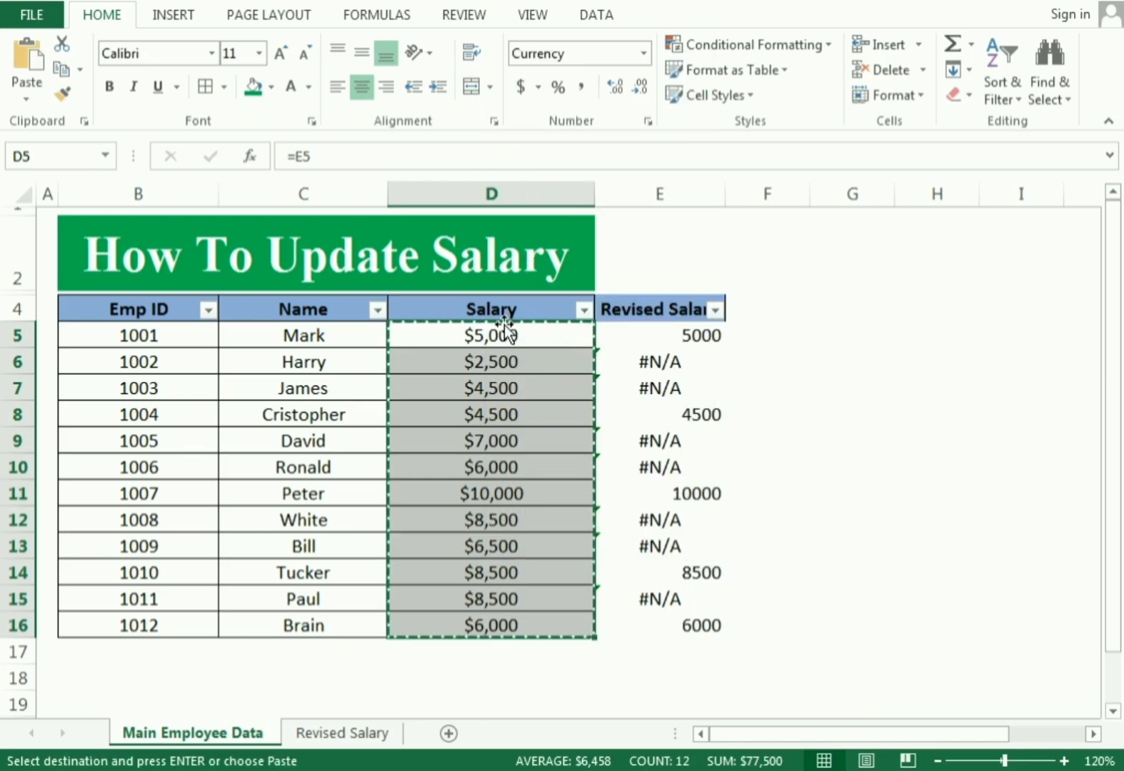
pyautogui.rightClick(502, 351)
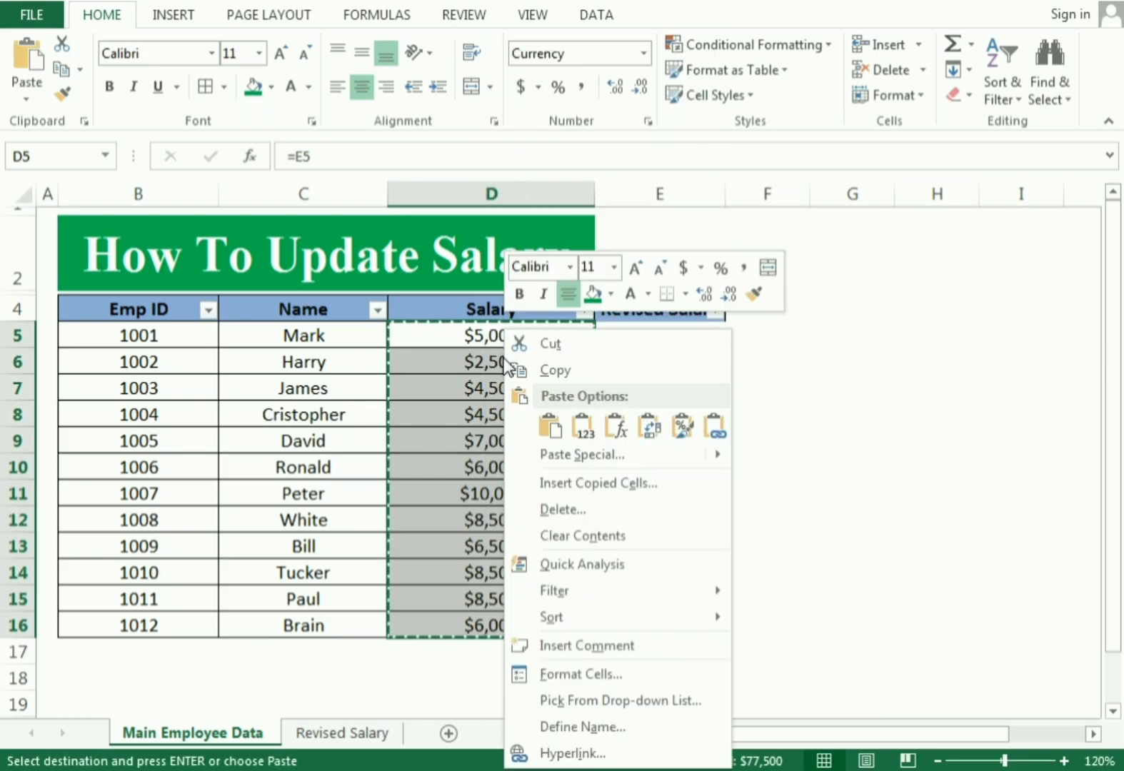
pyautogui.click(579, 428)
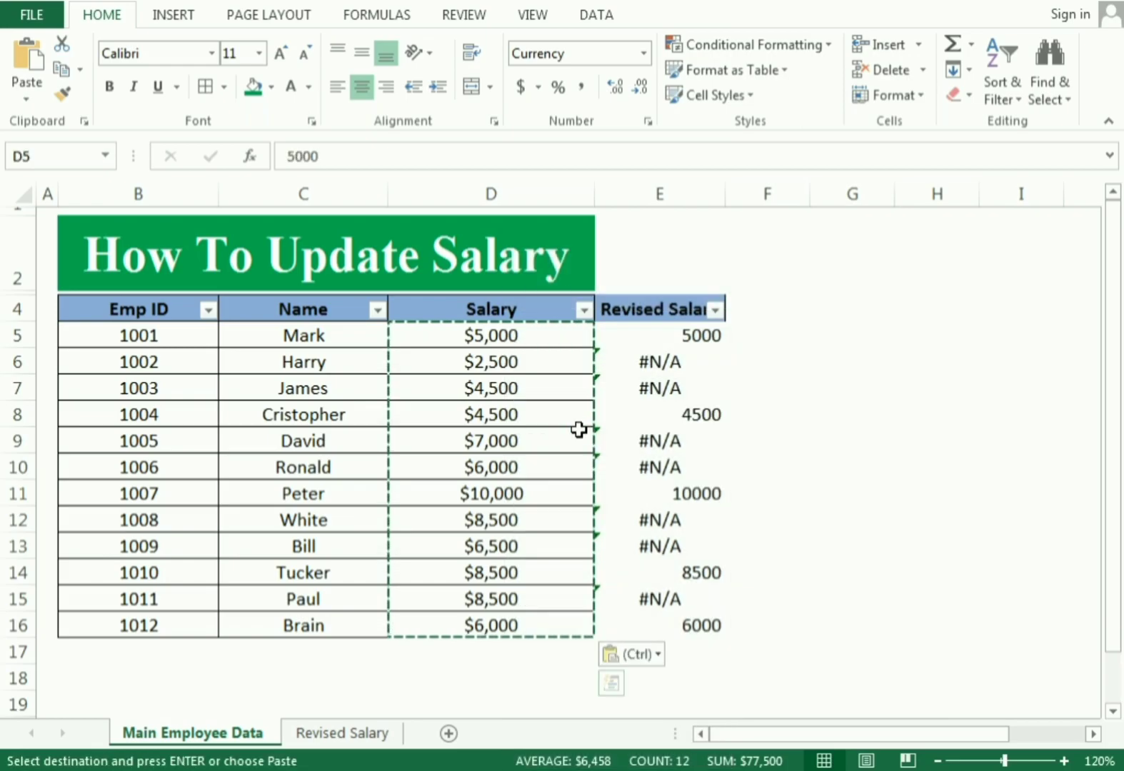
pyautogui.press('Escape')
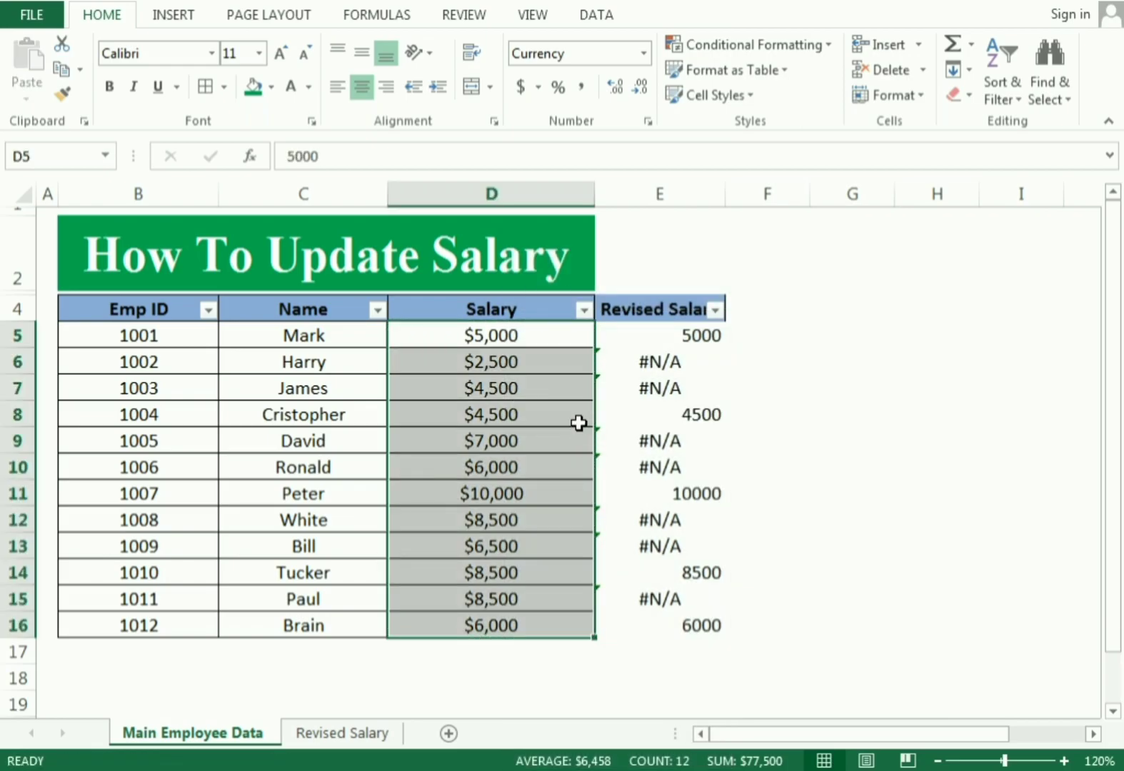
# - Delete the Revised Salary helper column E and turn off the filter on the employee table
pyautogui.rightClick(637, 194)
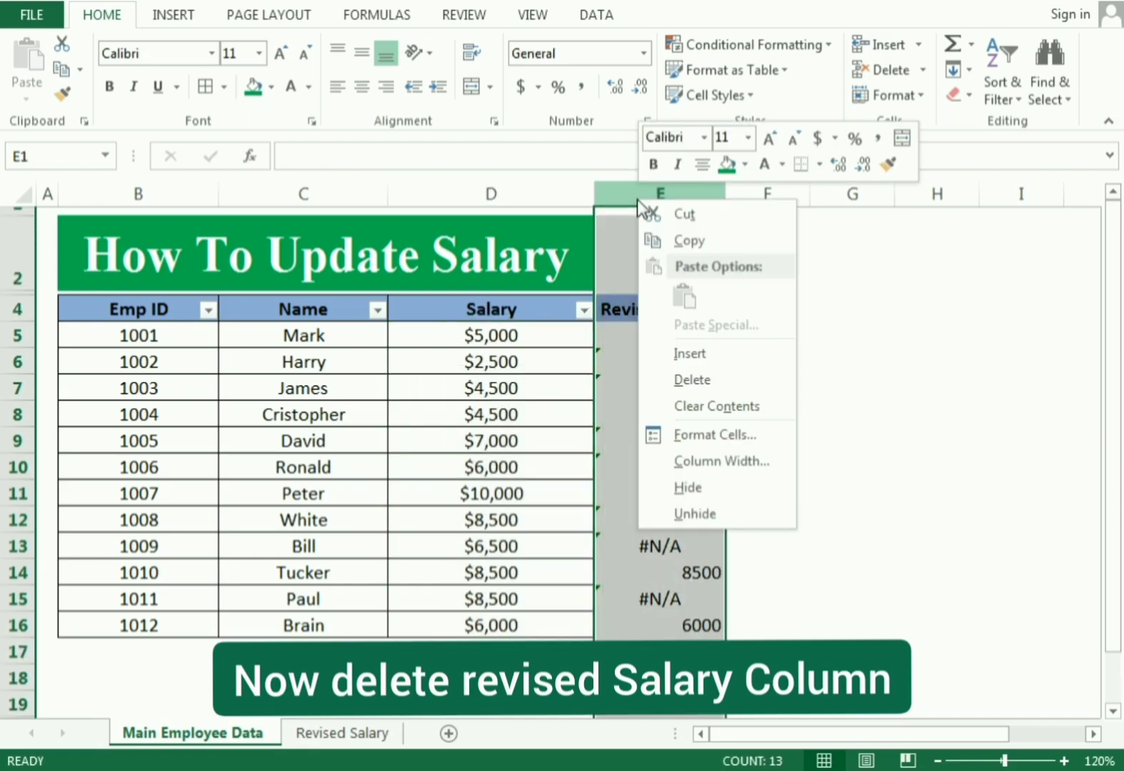
pyautogui.click(674, 380)
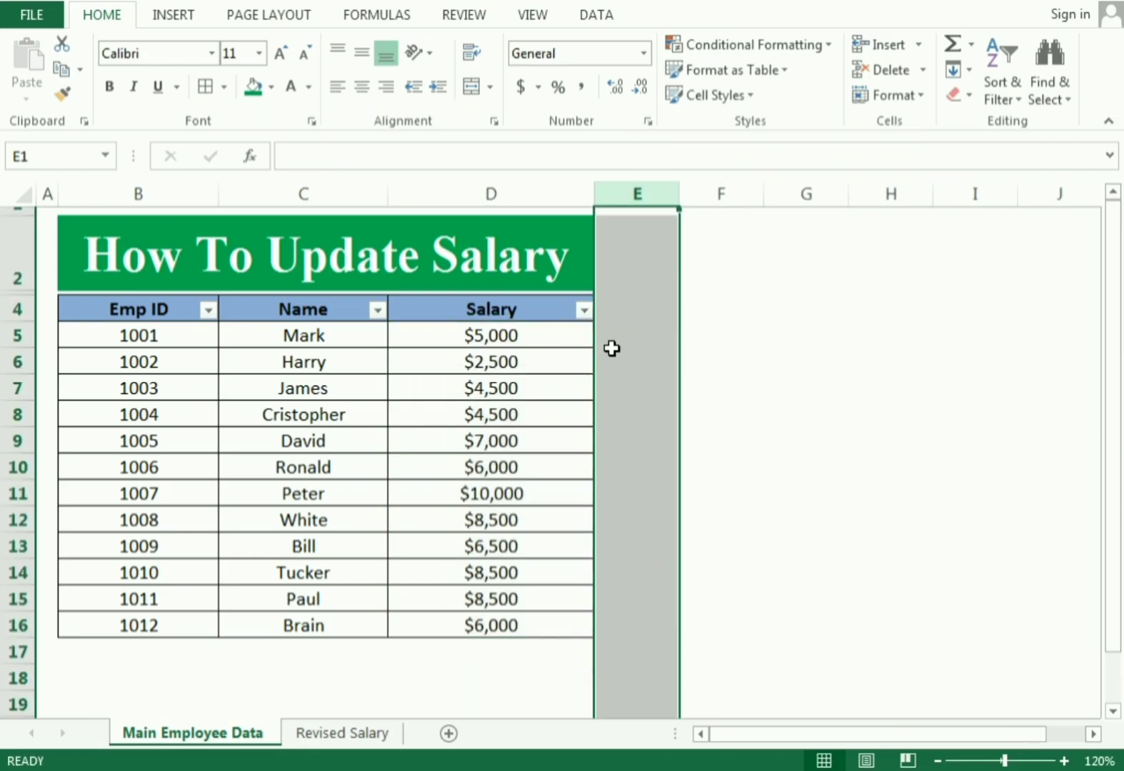
pyautogui.click(692, 389)
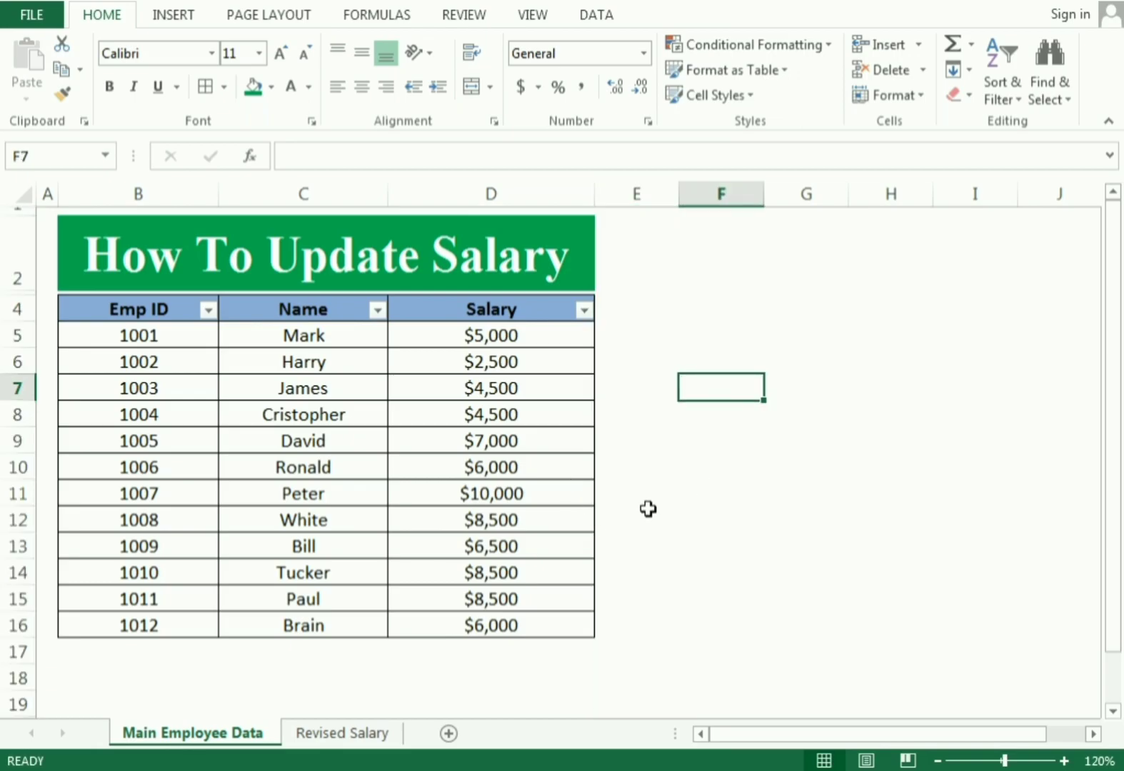
pyautogui.hotkey('ctrl', 'shift', 'l')
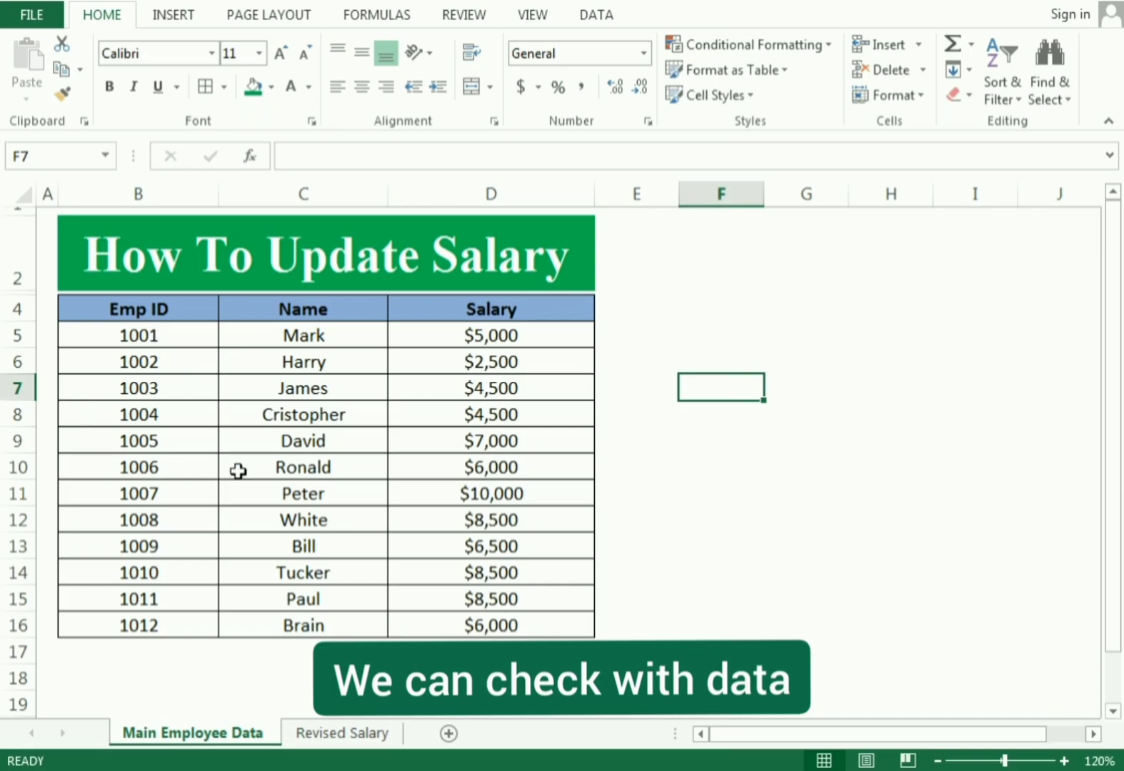
# - Compare the salary of employee 1001 on the Revised Salary sheet with the same employee's salary on the Main Employee Data sheet
pyautogui.click(337, 735)
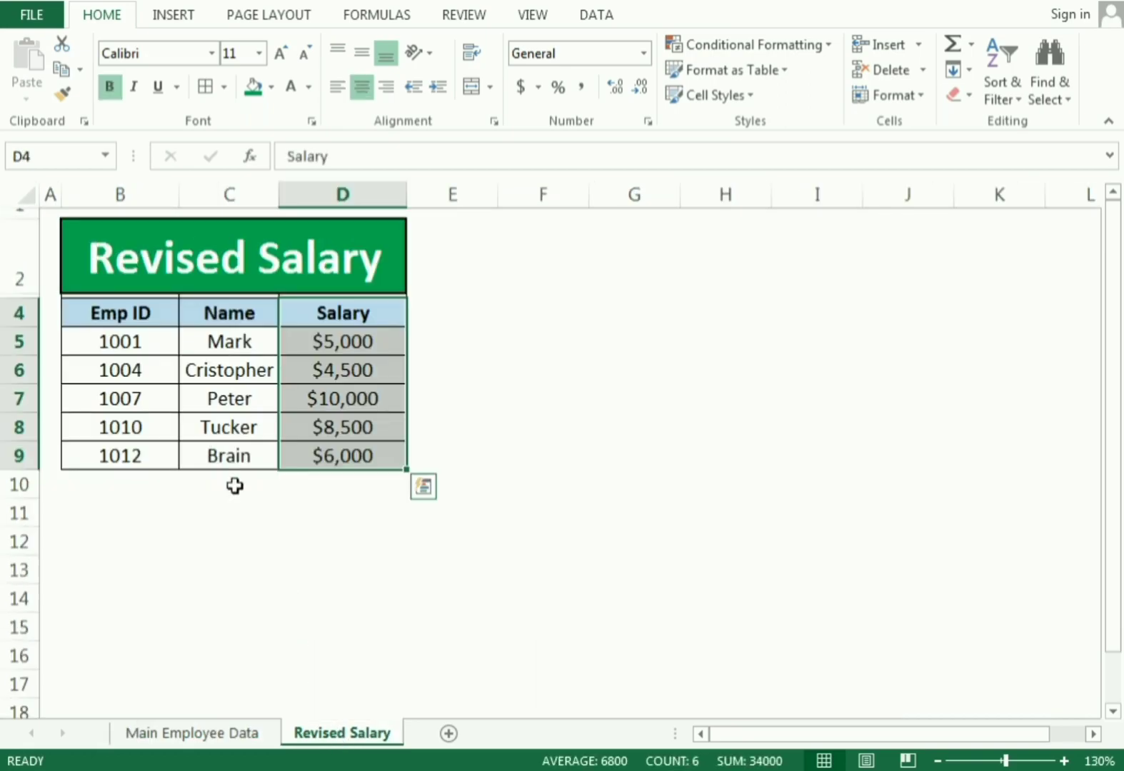
pyautogui.click(174, 337)
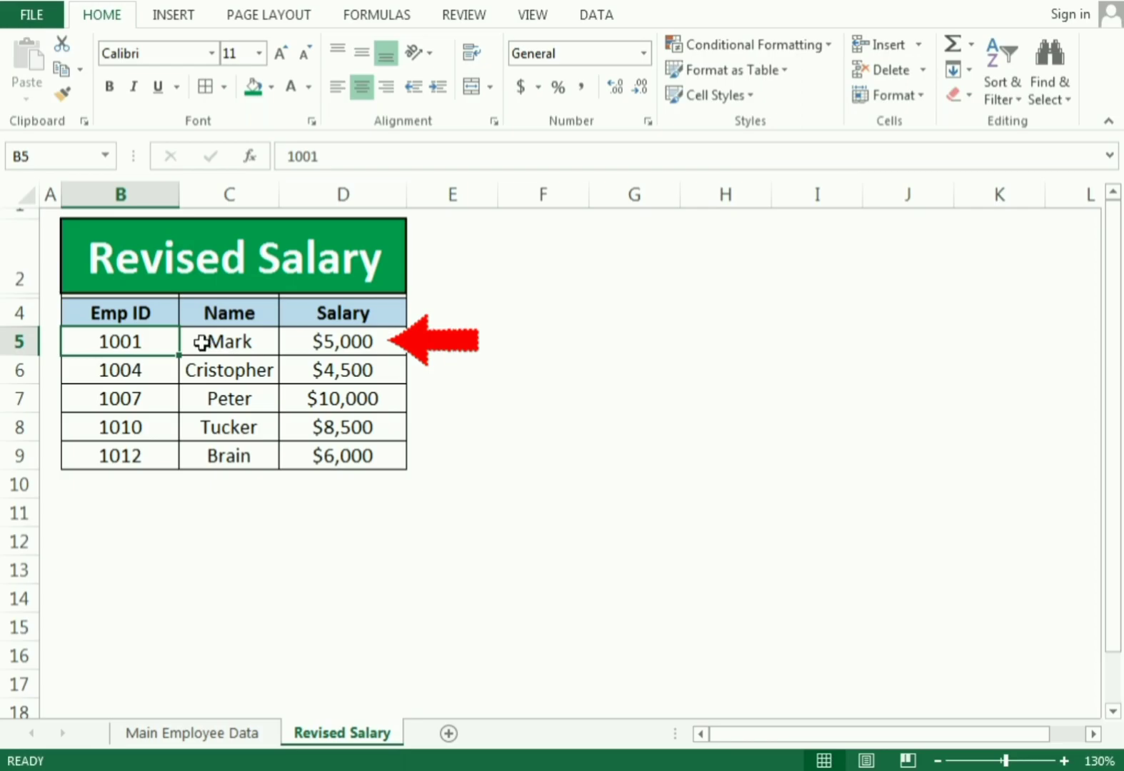
pyautogui.click(342, 337)
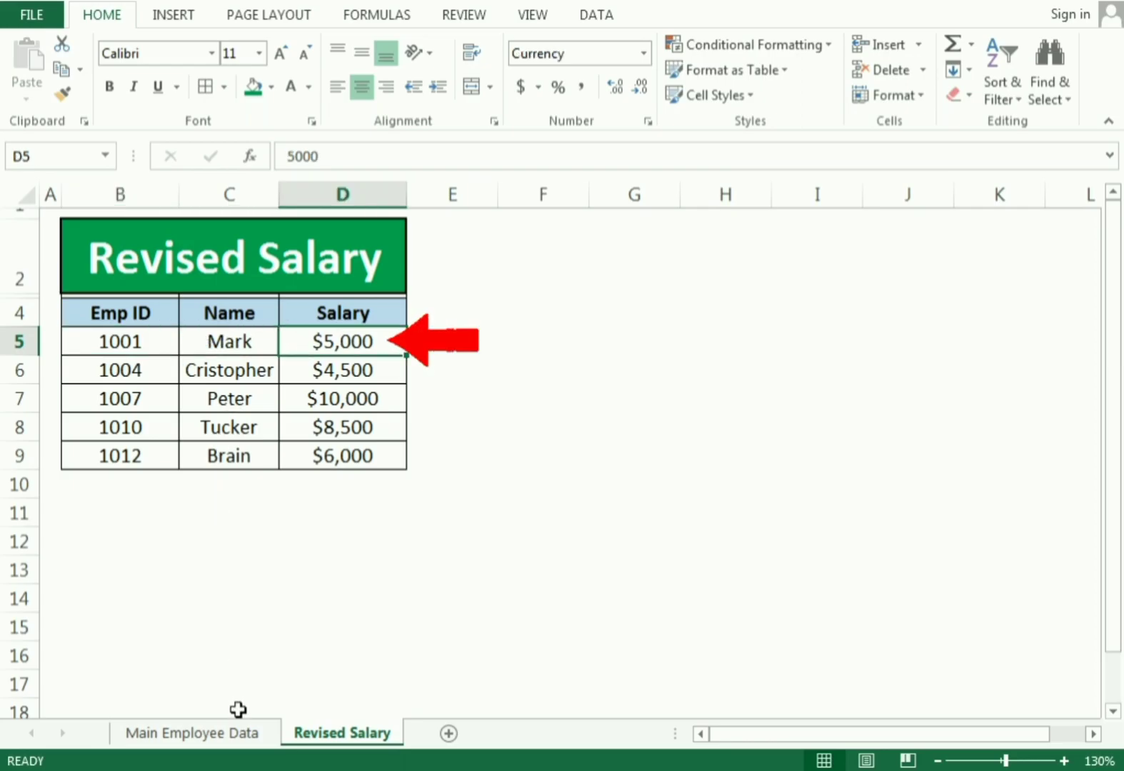
pyautogui.click(239, 732)
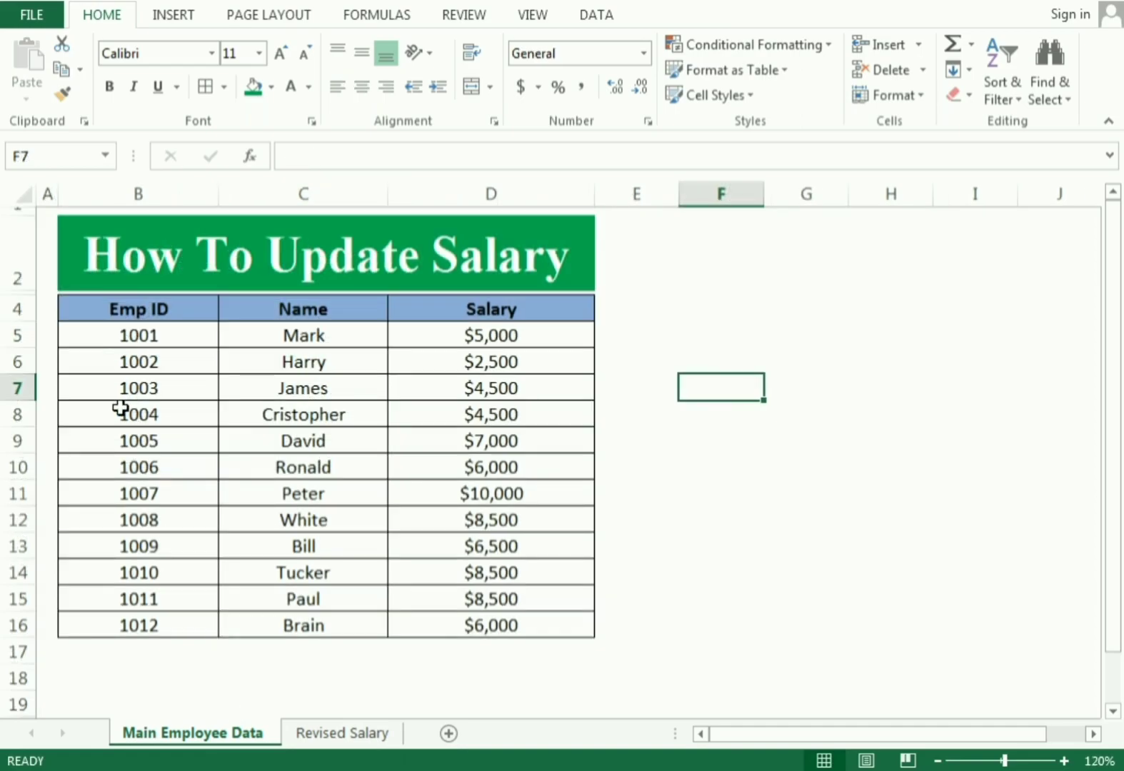
pyautogui.click(116, 333)
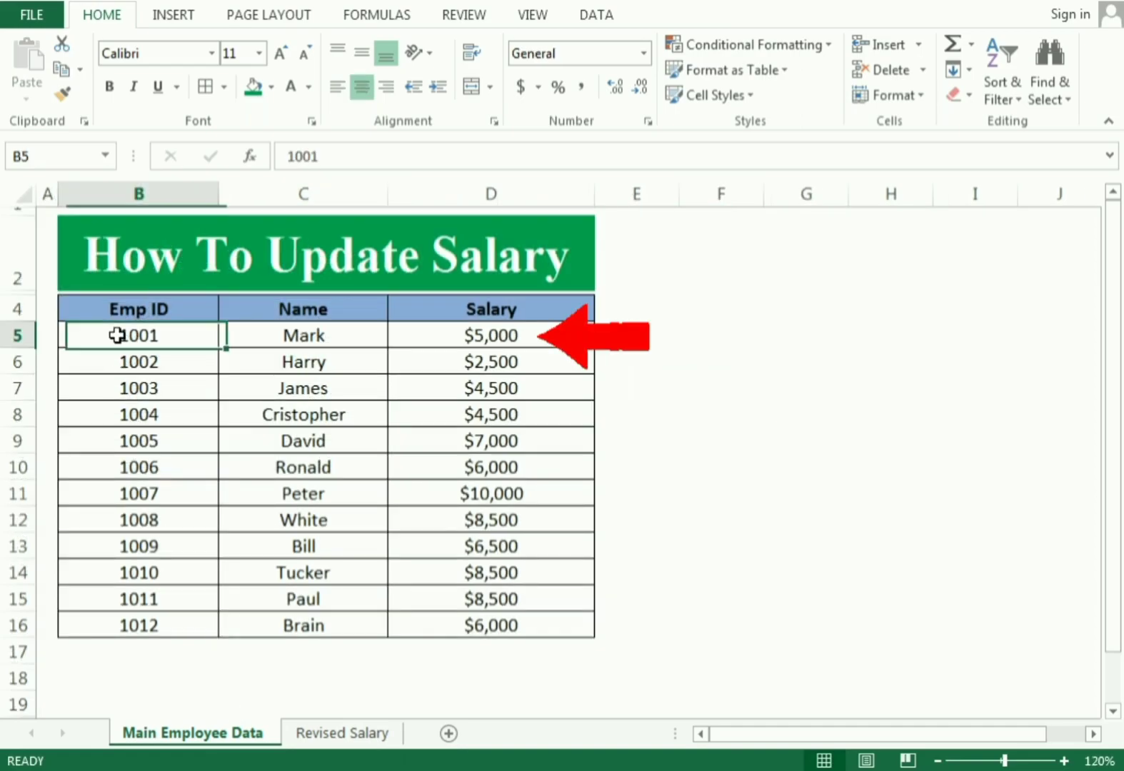
pyautogui.click(499, 333)
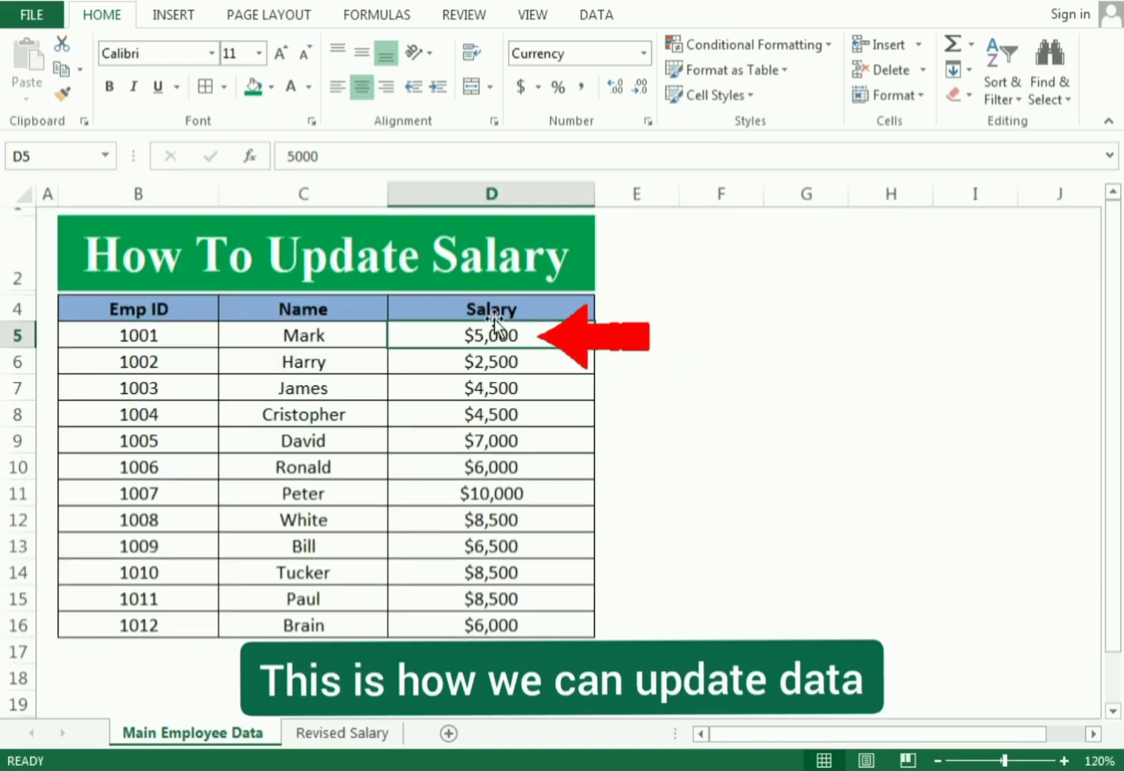
pyautogui.click(686, 550)
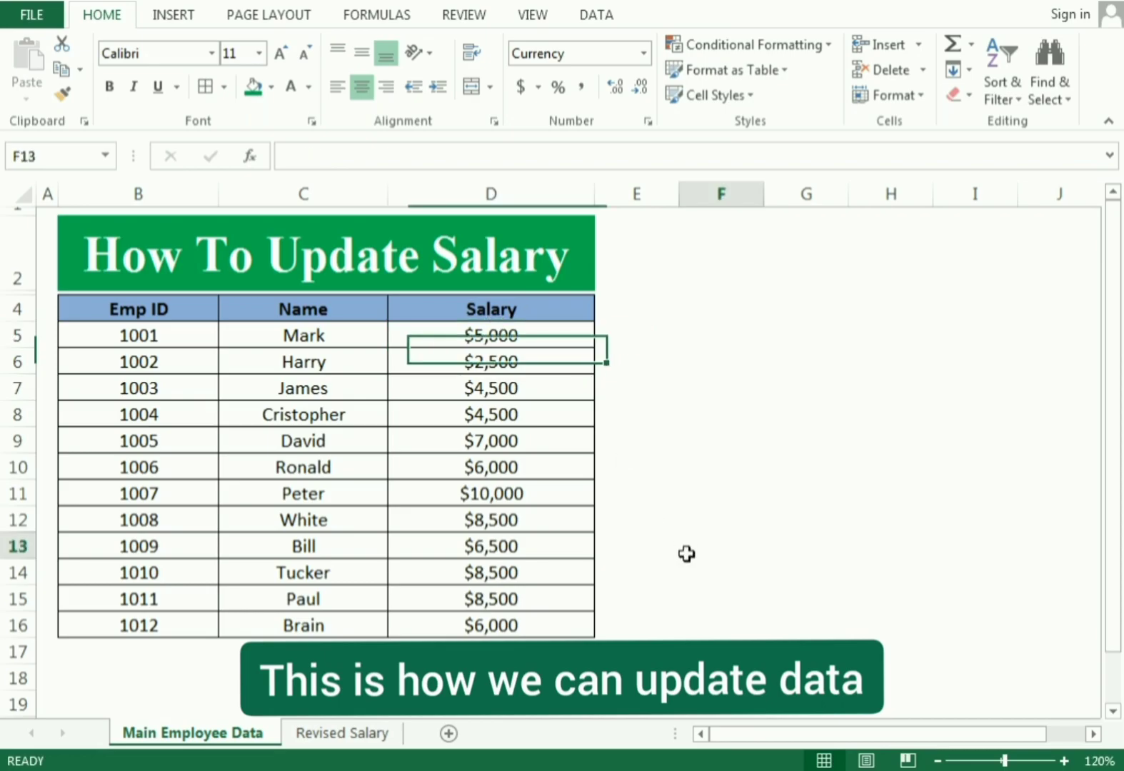